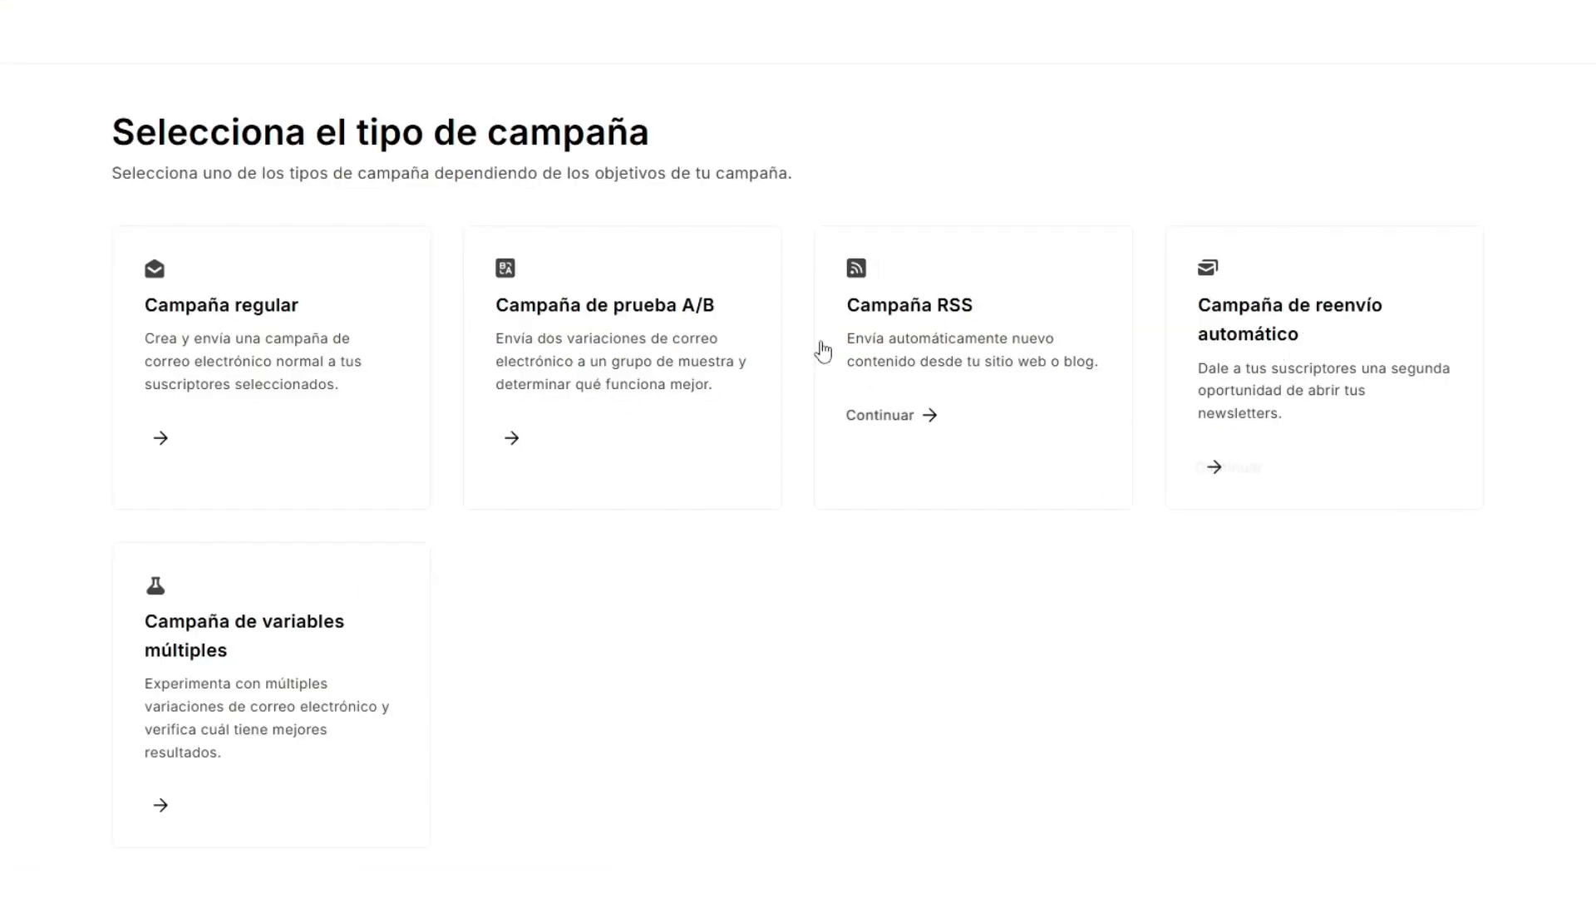
Step: Start a regular campaign and enter Prueba as both its name and its subject
click(299, 358)
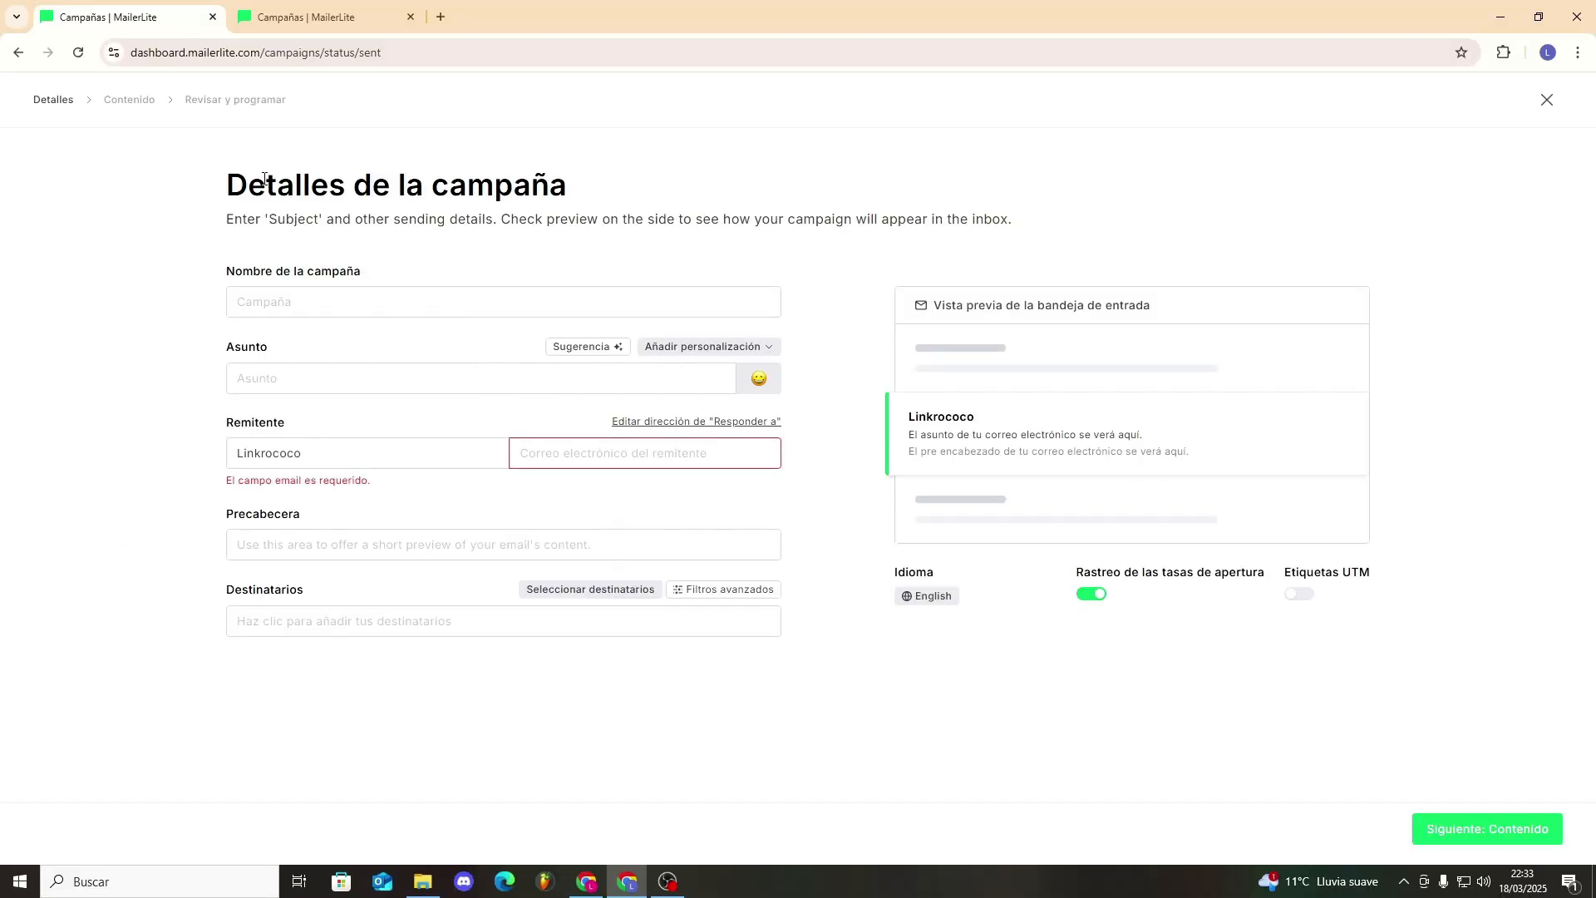
click(292, 302)
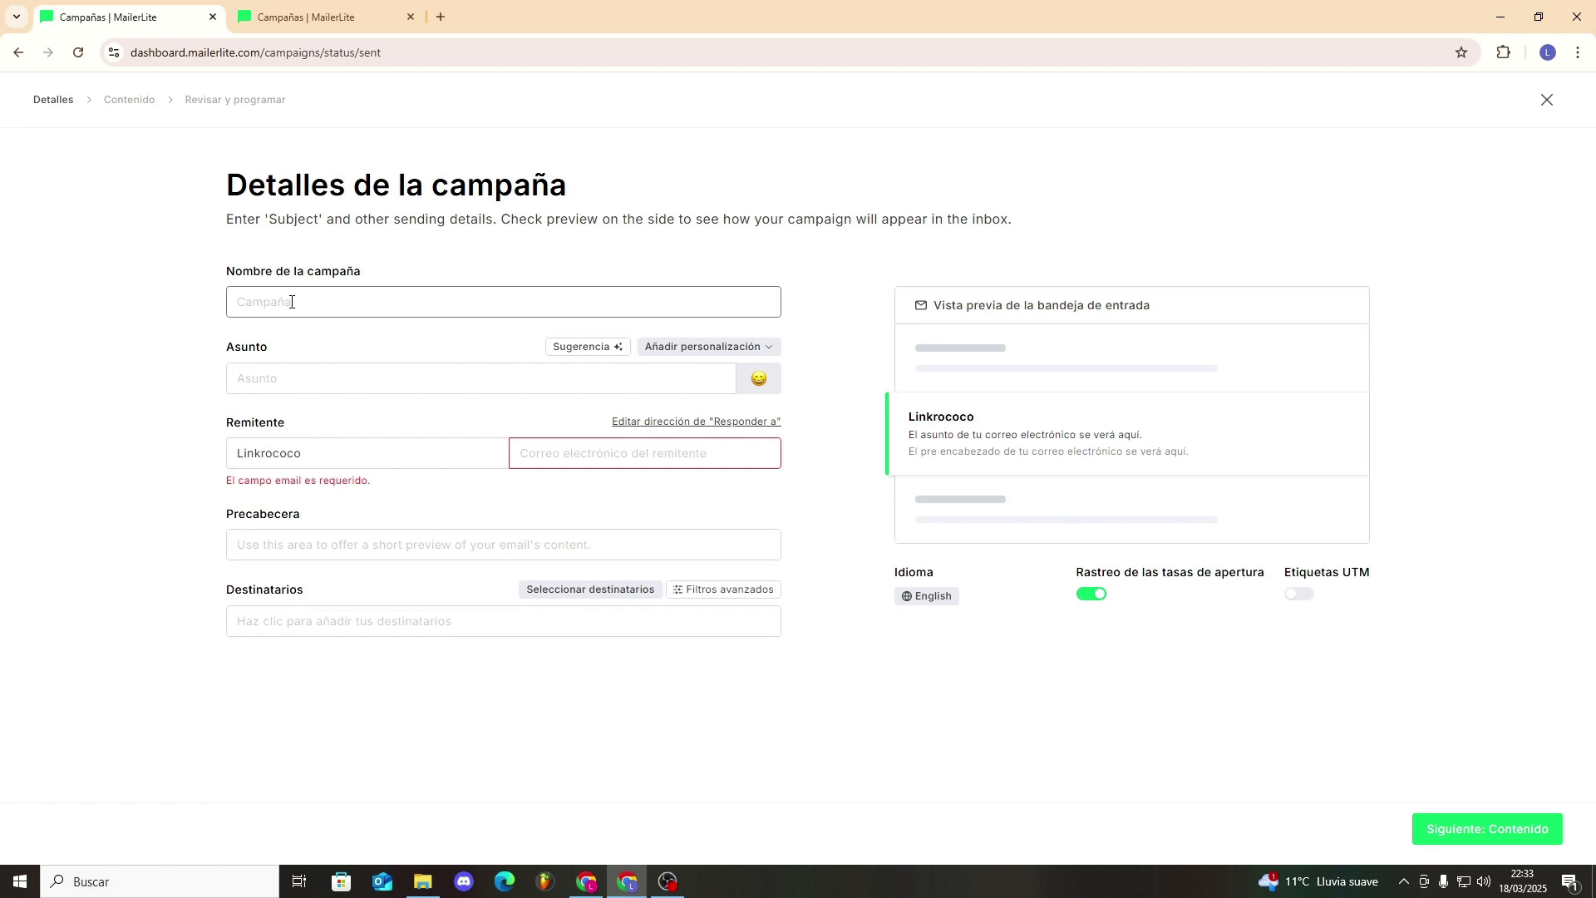
text(Prueba)
click(332, 381)
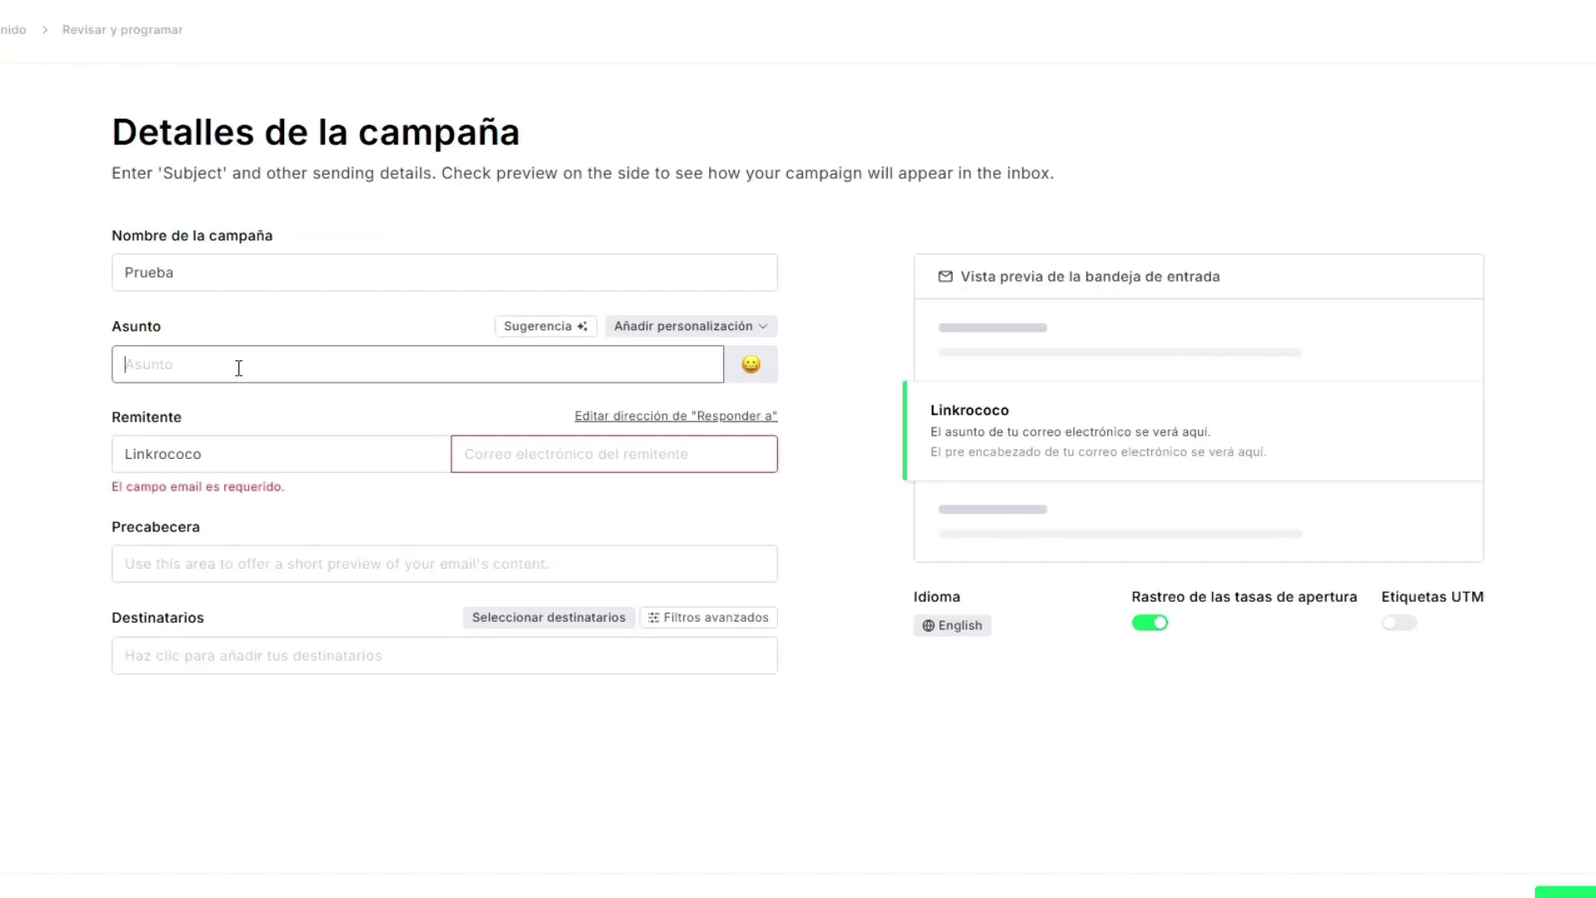
text(Prueba)
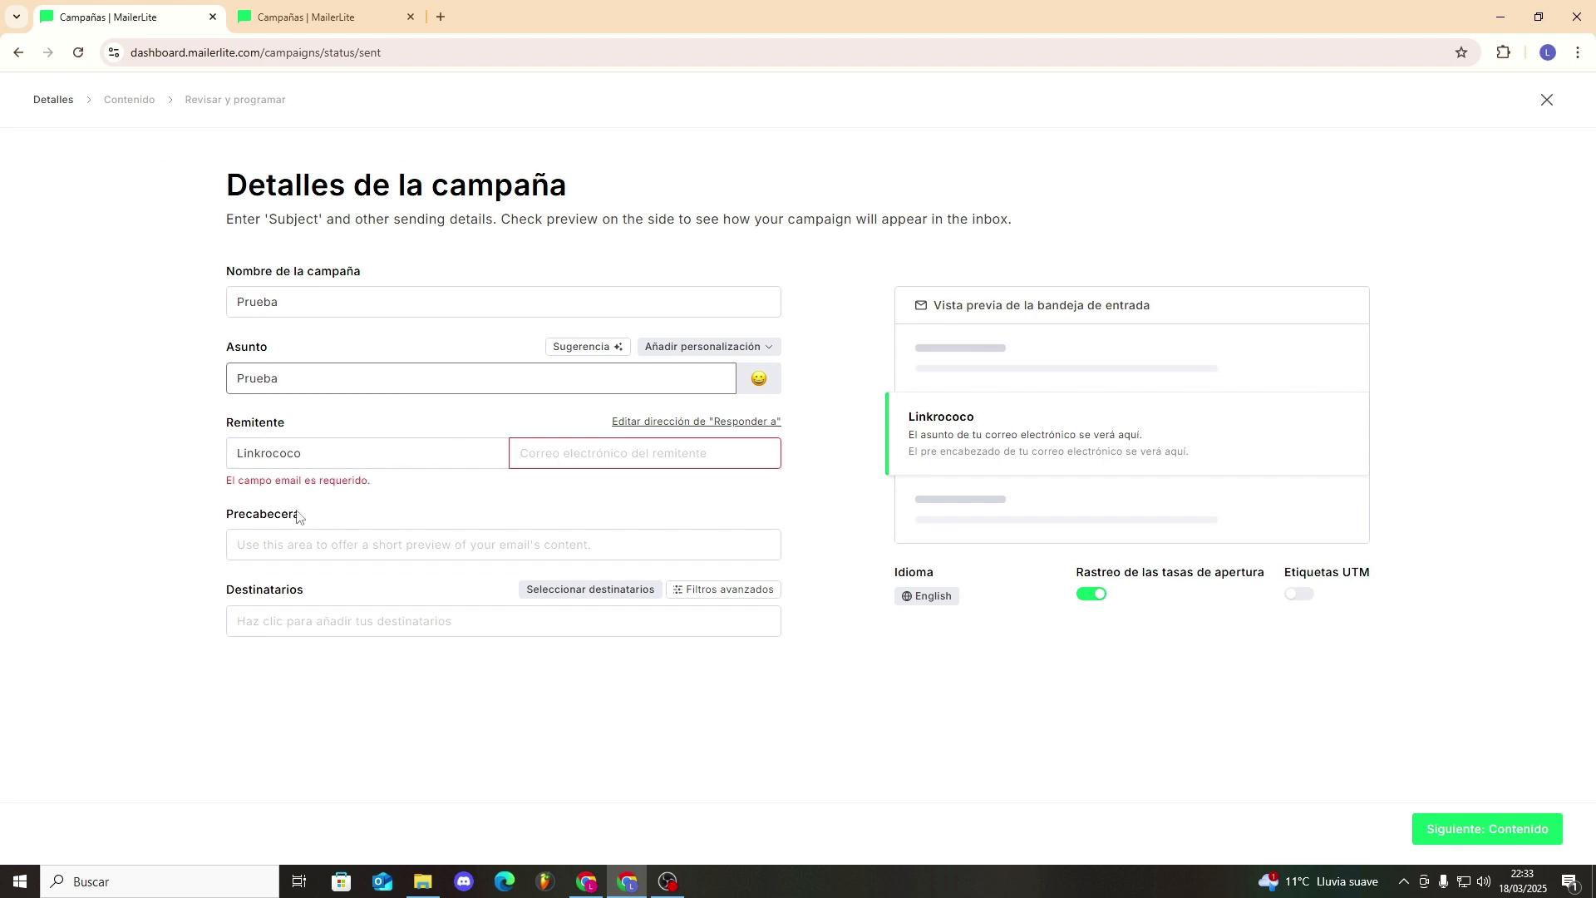
Step: Enter the preheader "La mejor prueba de la historia", check it in the inbox preview, and open the recipients selection
click(333, 548)
text(La mejor prueba de la historia)
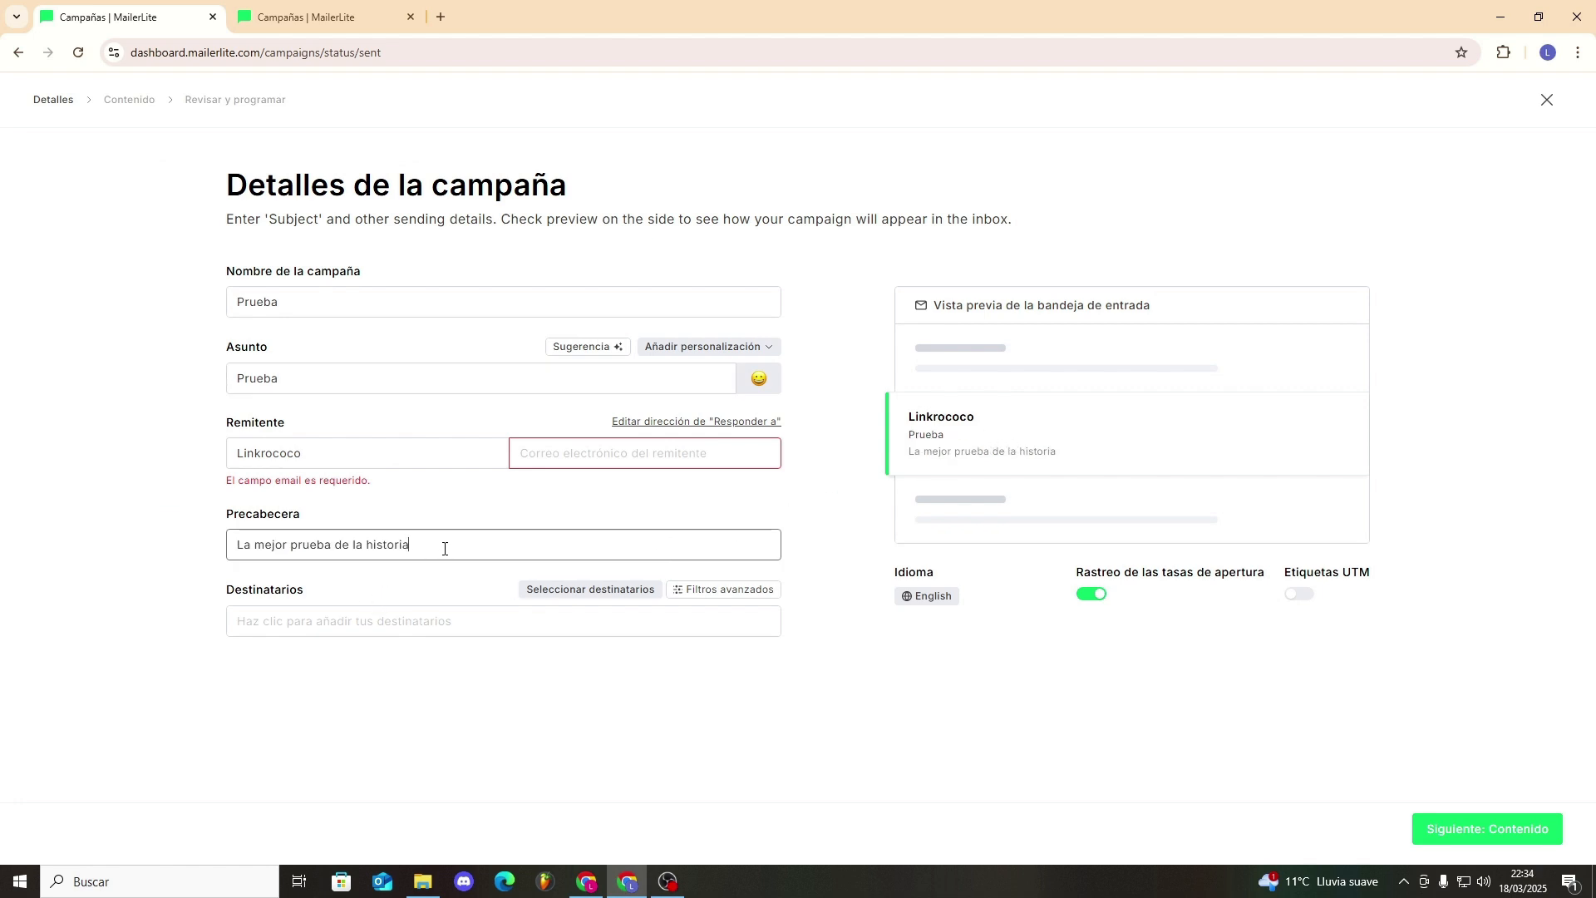
drag(910, 452, 1001, 450)
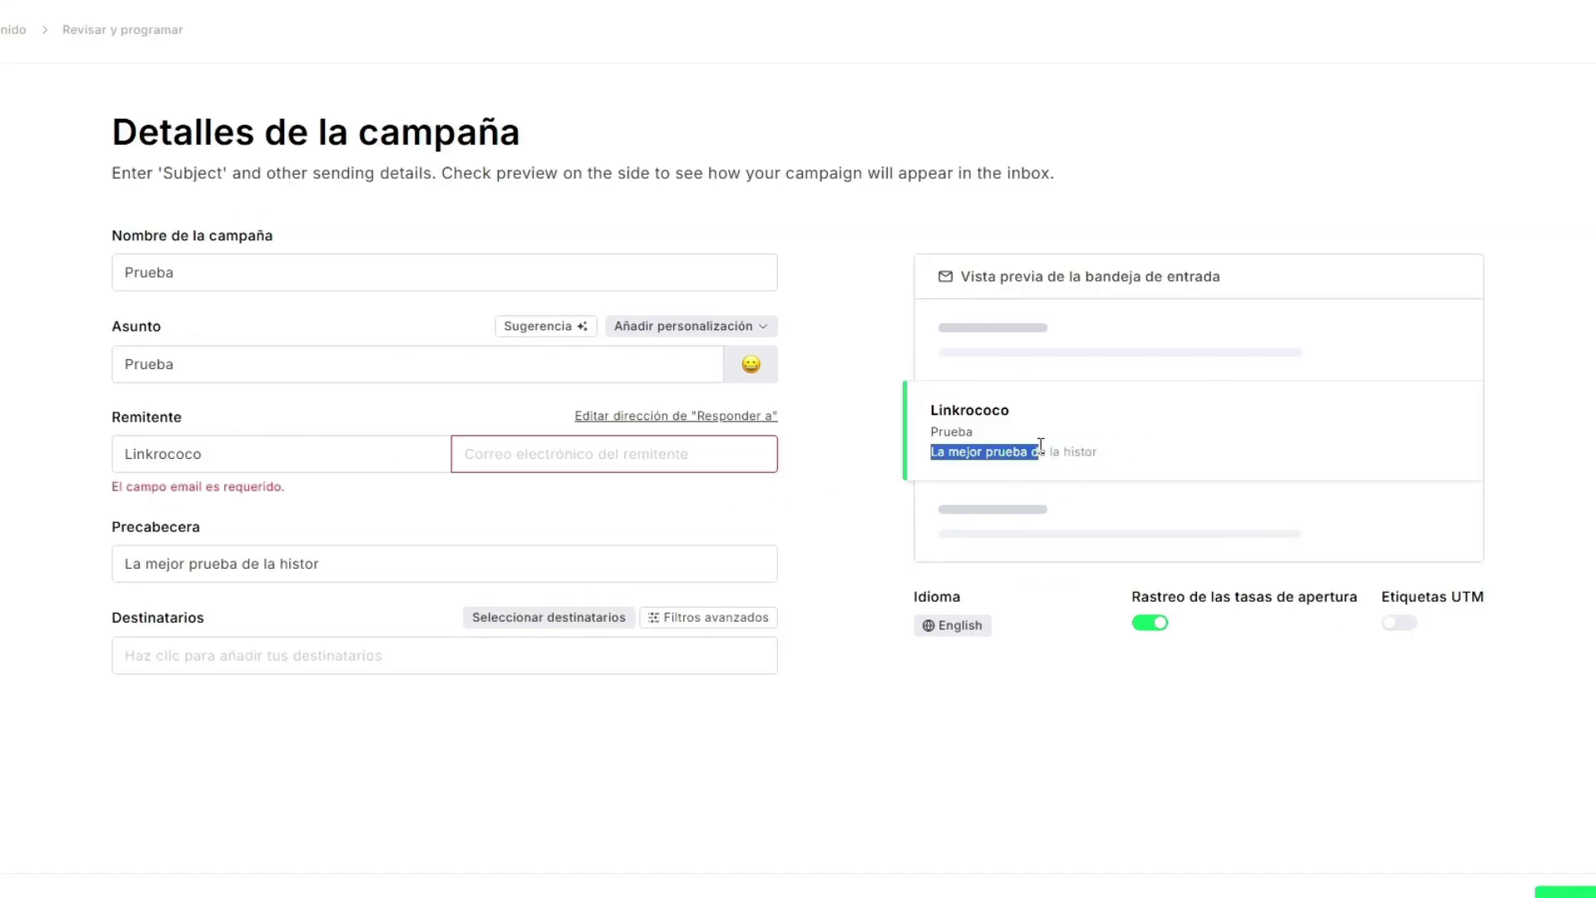
click(1075, 453)
click(476, 543)
click(291, 656)
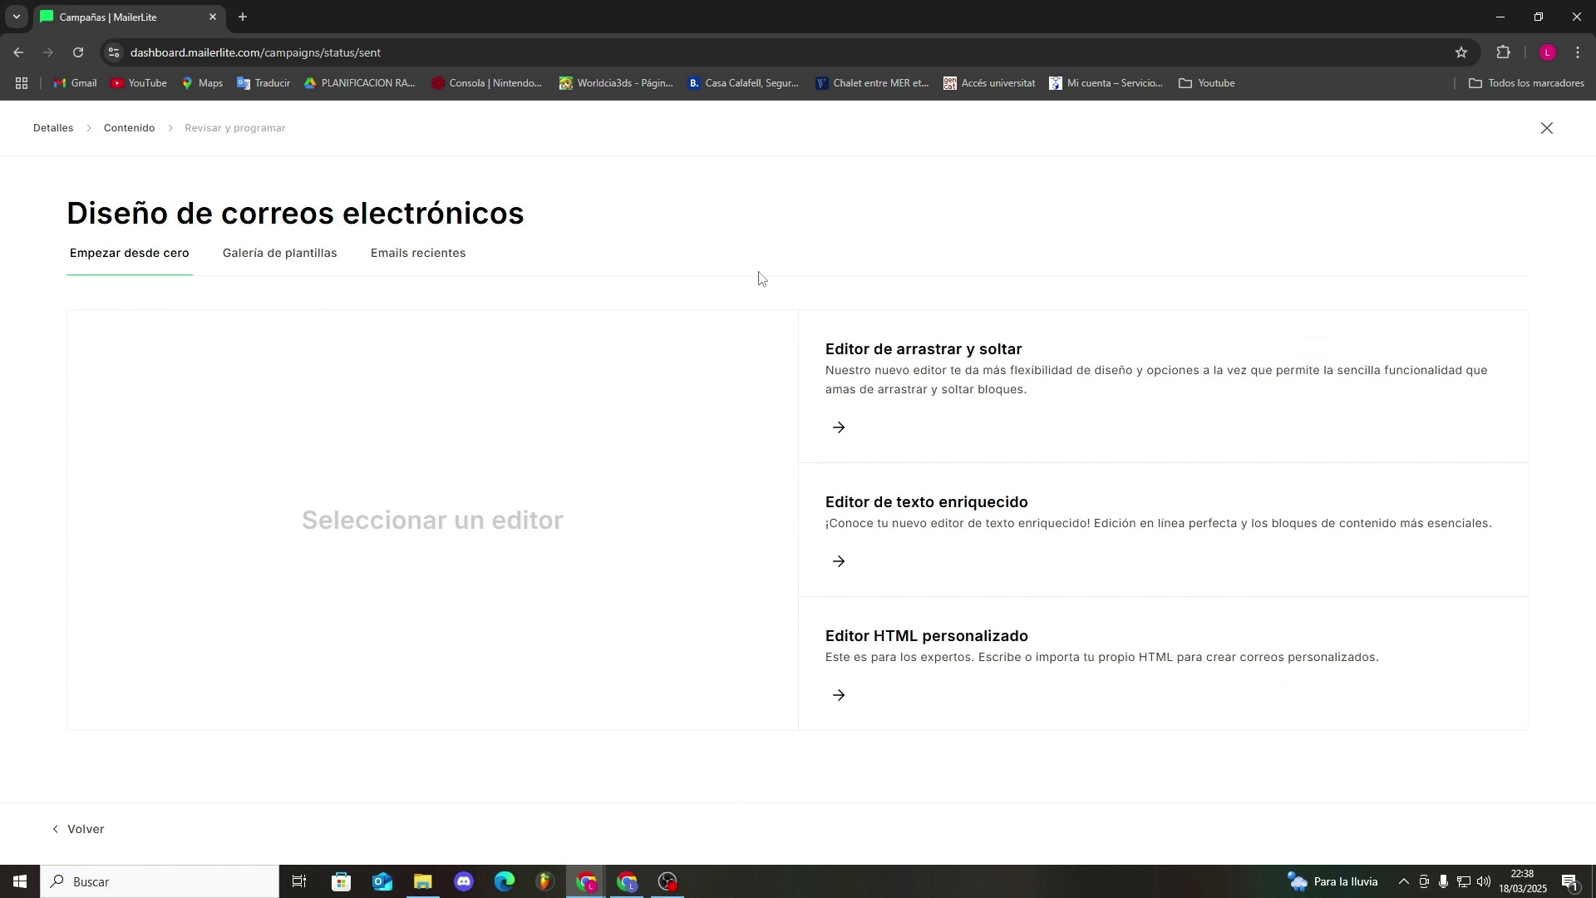
Step: Compare the three available email editors and start the design from scratch in the drag-and-drop editor
mouse_move(845, 331)
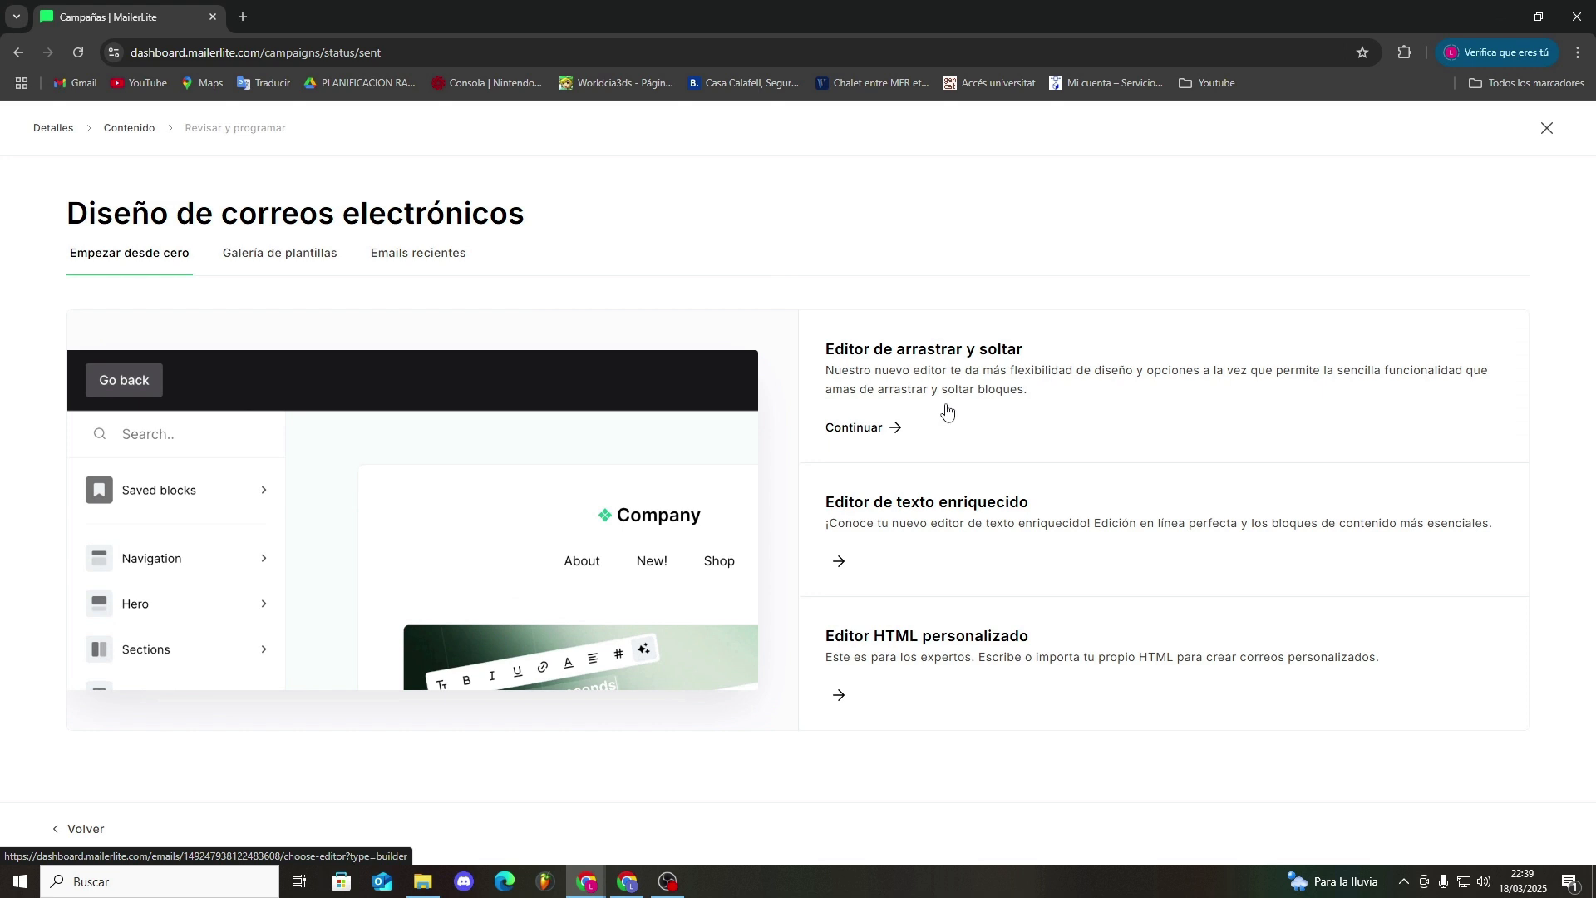
mouse_move(960, 549)
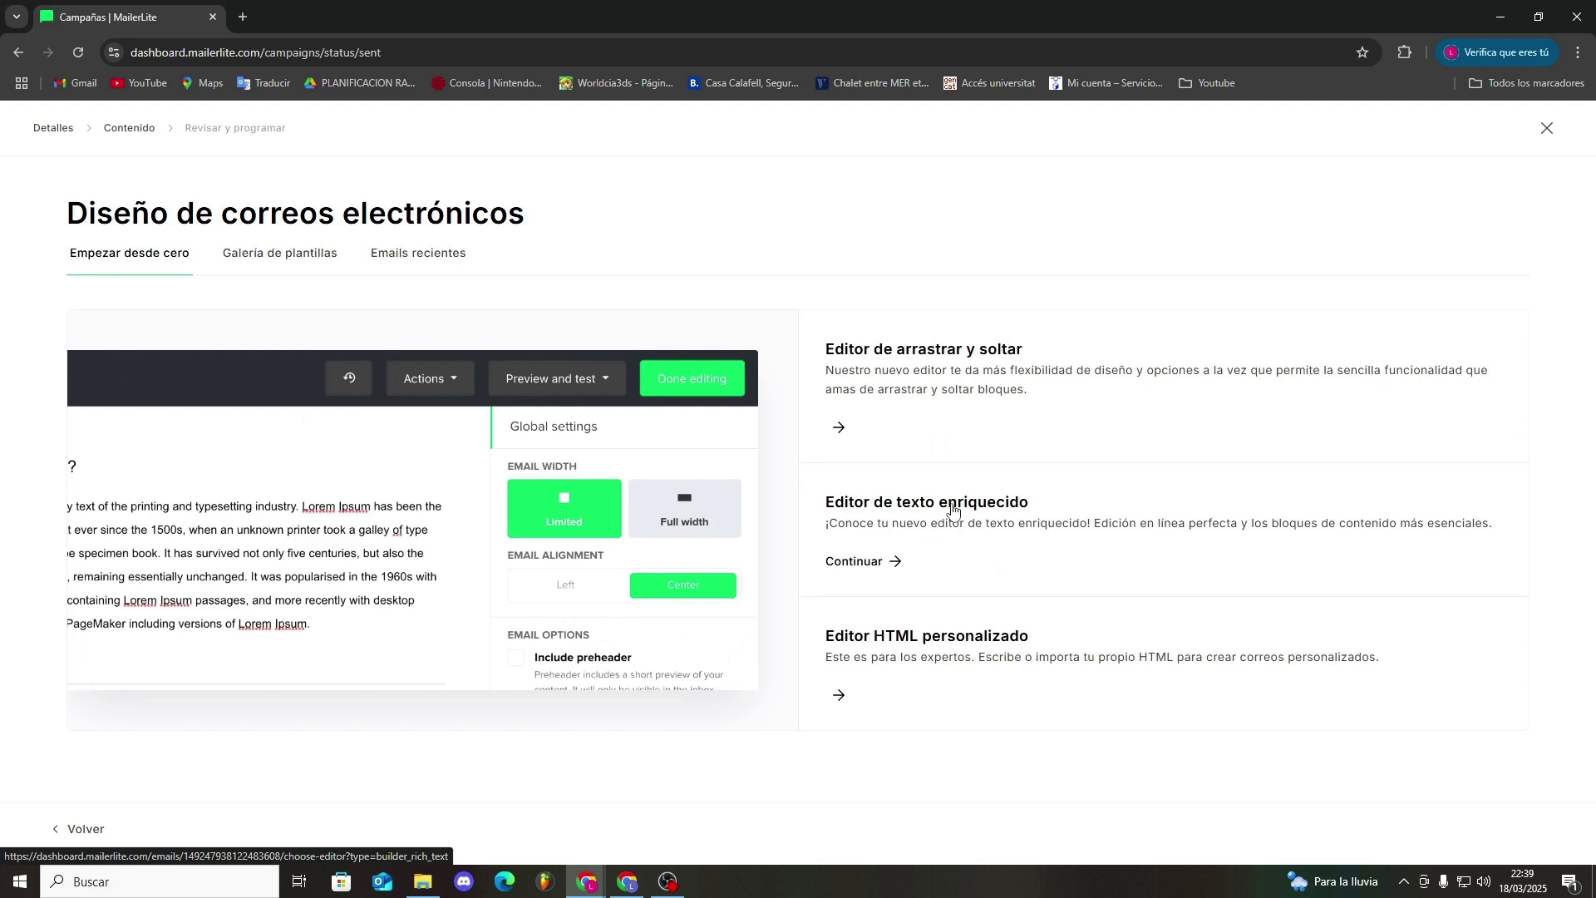
mouse_move(967, 656)
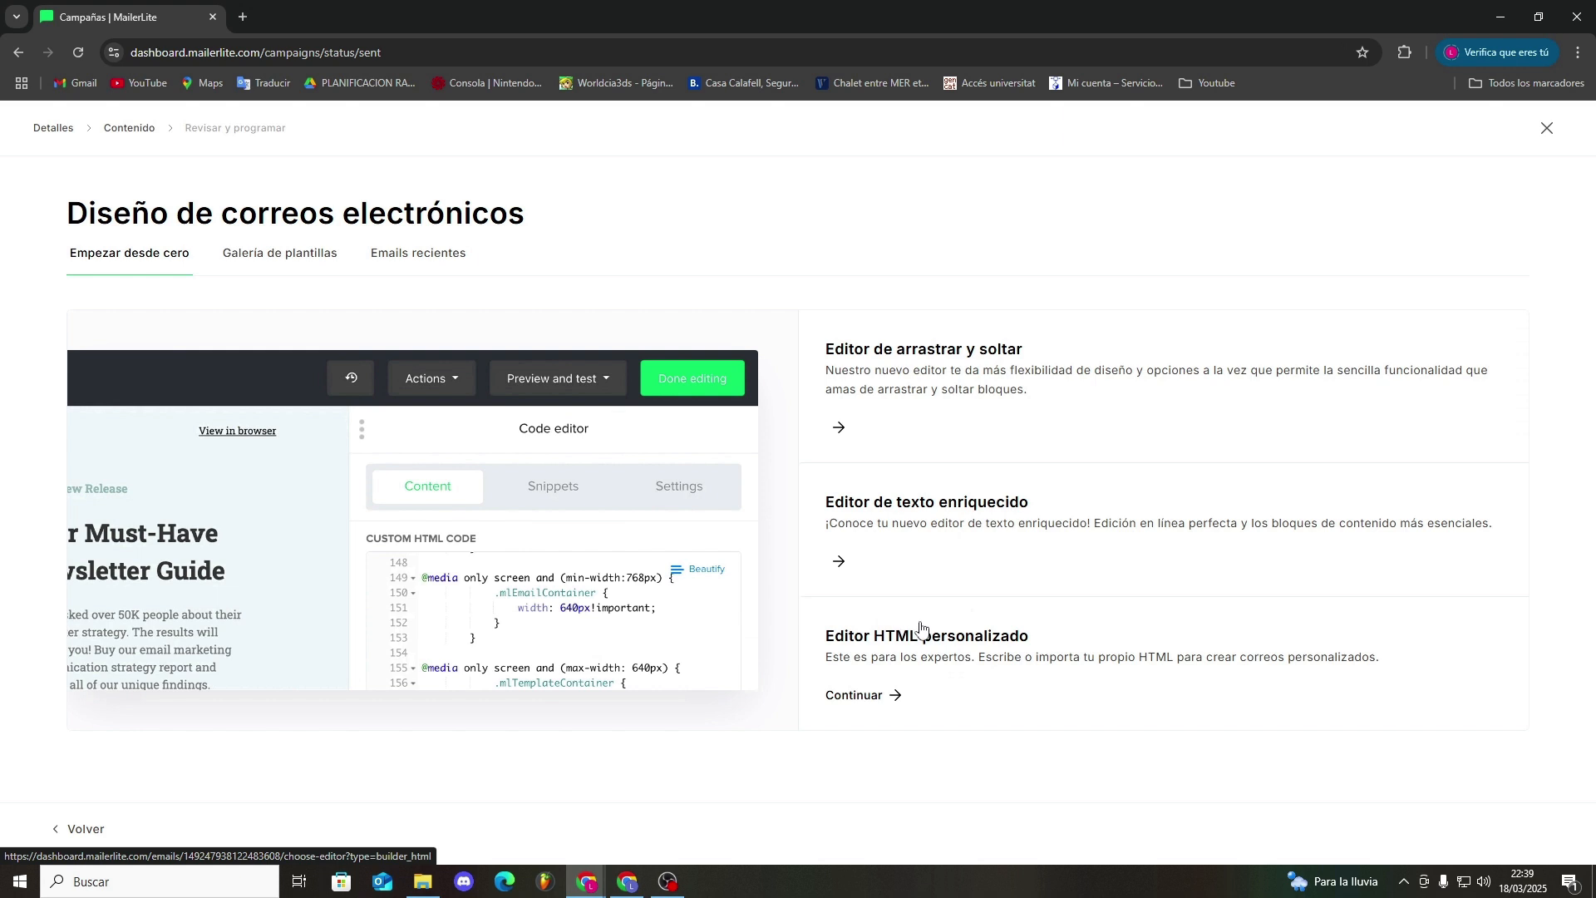
mouse_move(848, 414)
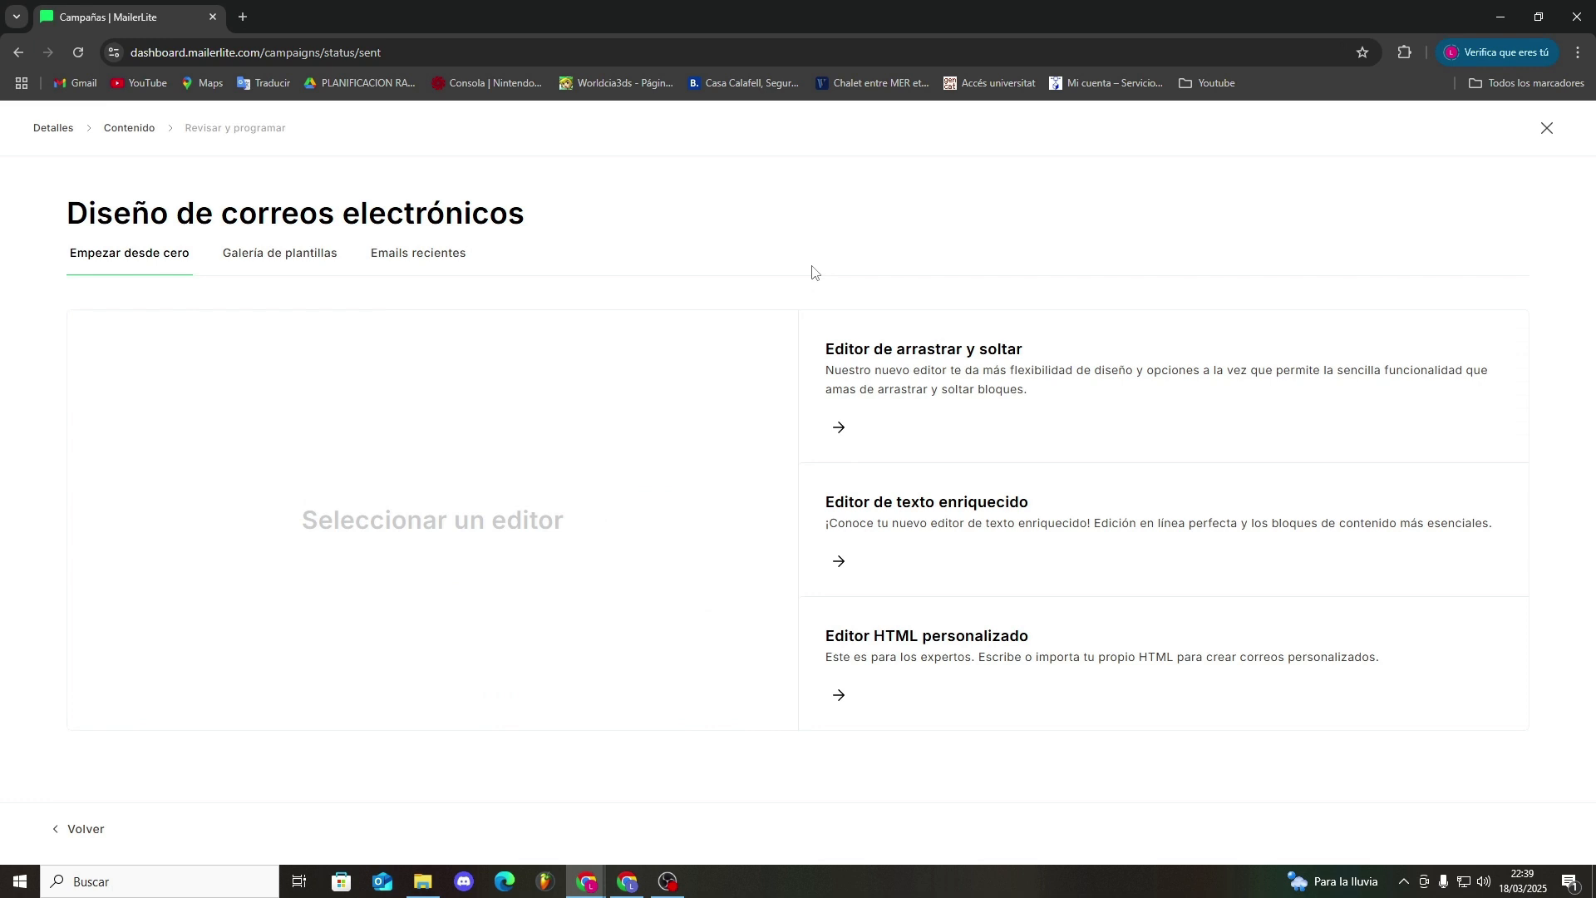
click(946, 397)
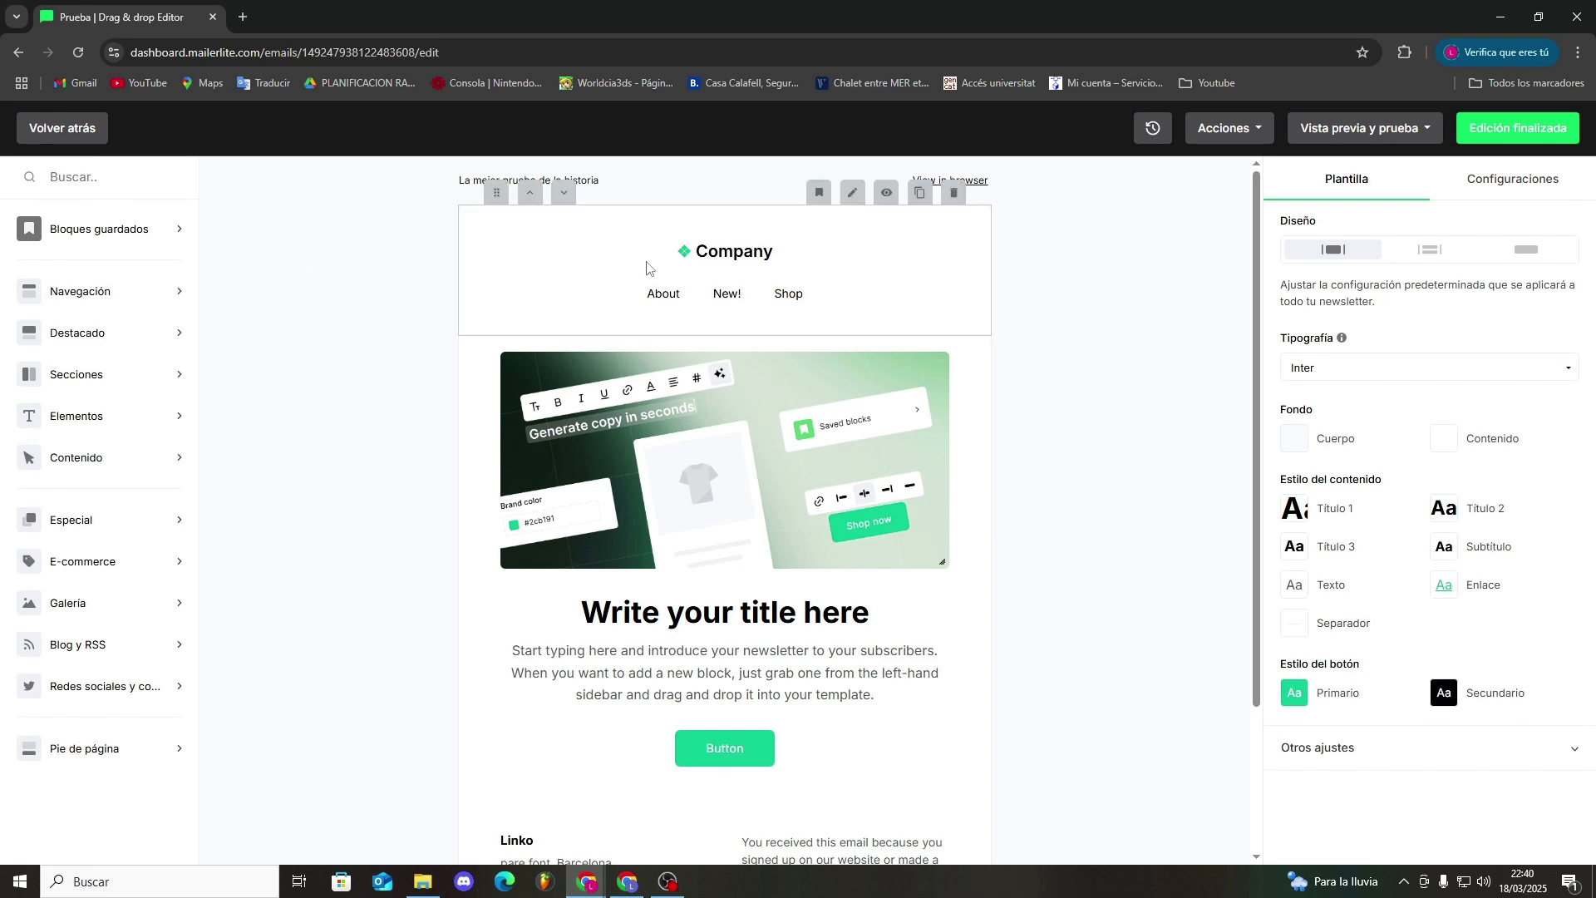
Step: Browse the block categories and insert a "CTA básico" content block between the company header and the main image
scroll(427, 487, down, 2)
scroll(427, 486, up, 2)
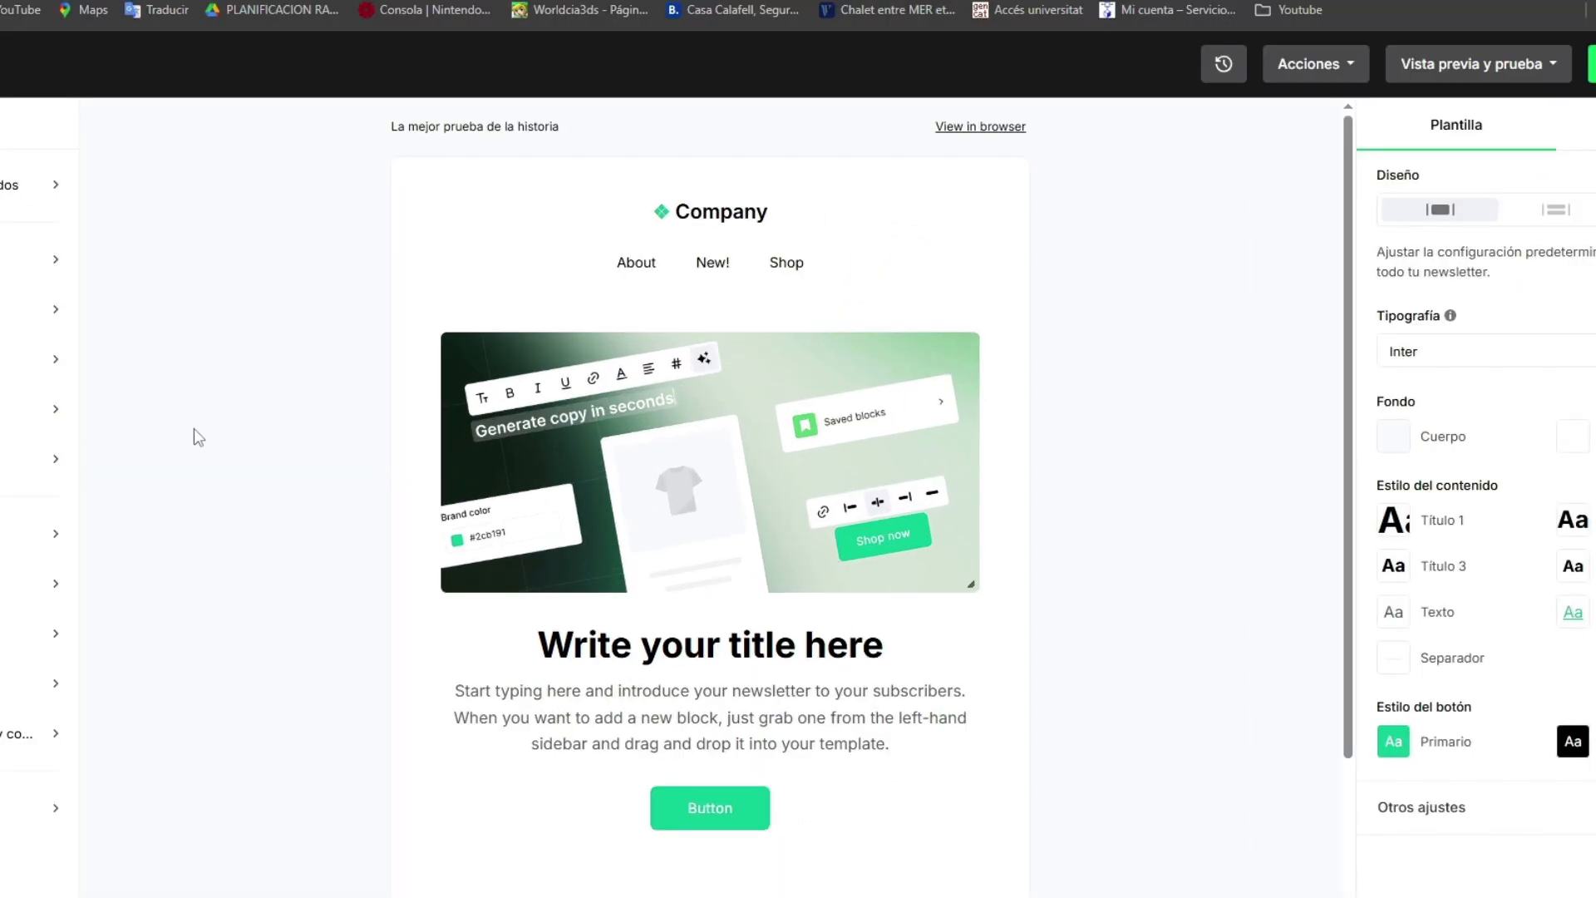
mouse_move(41, 260)
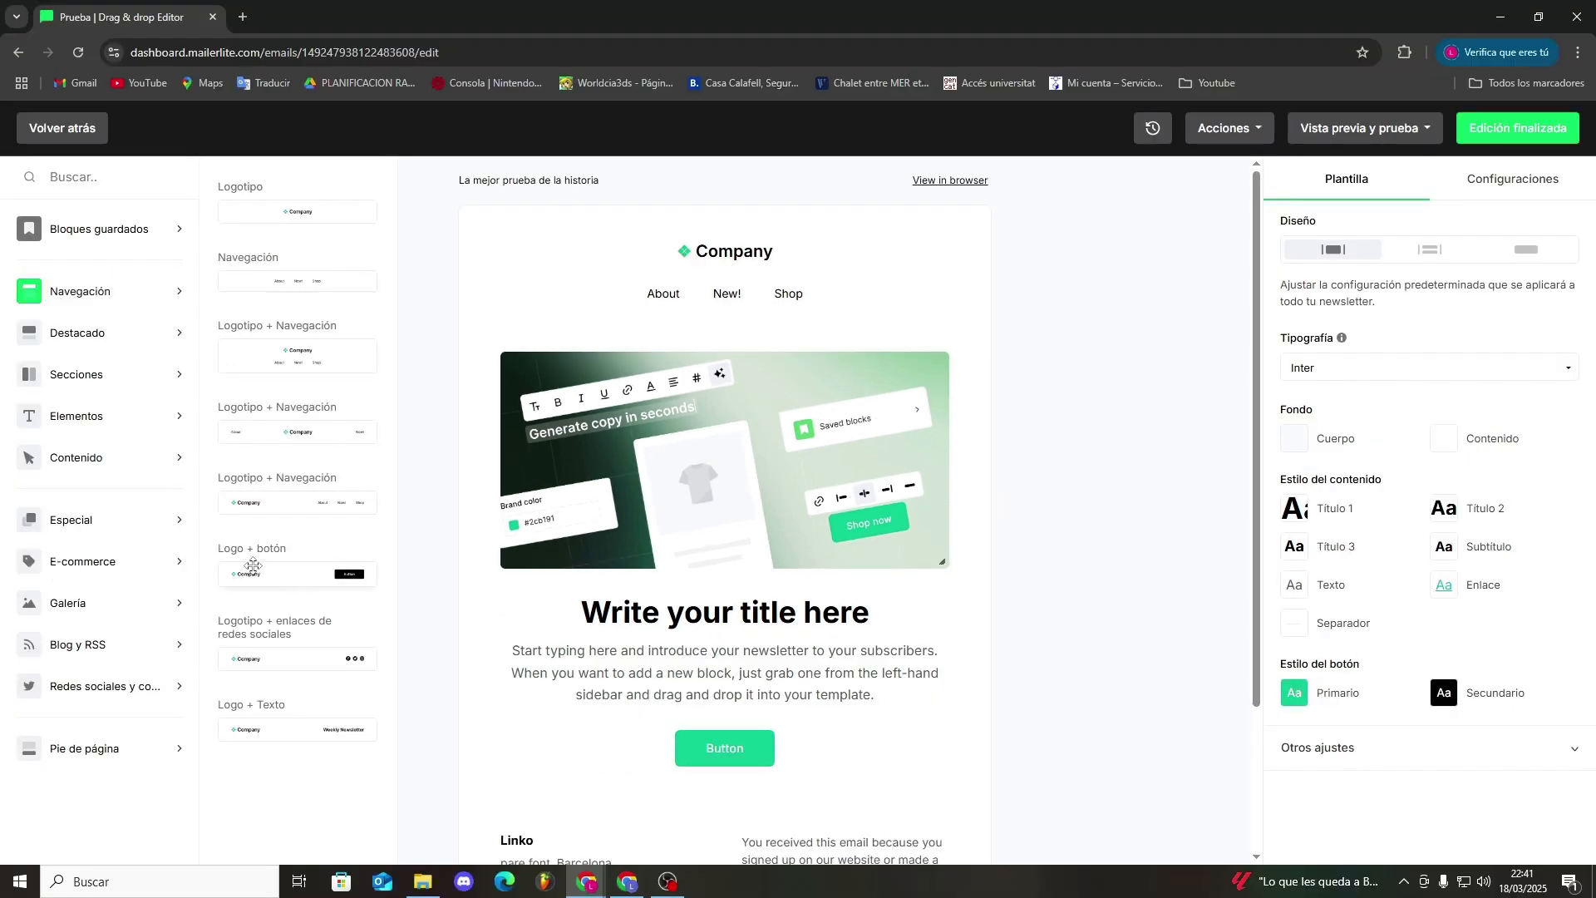
click(70, 378)
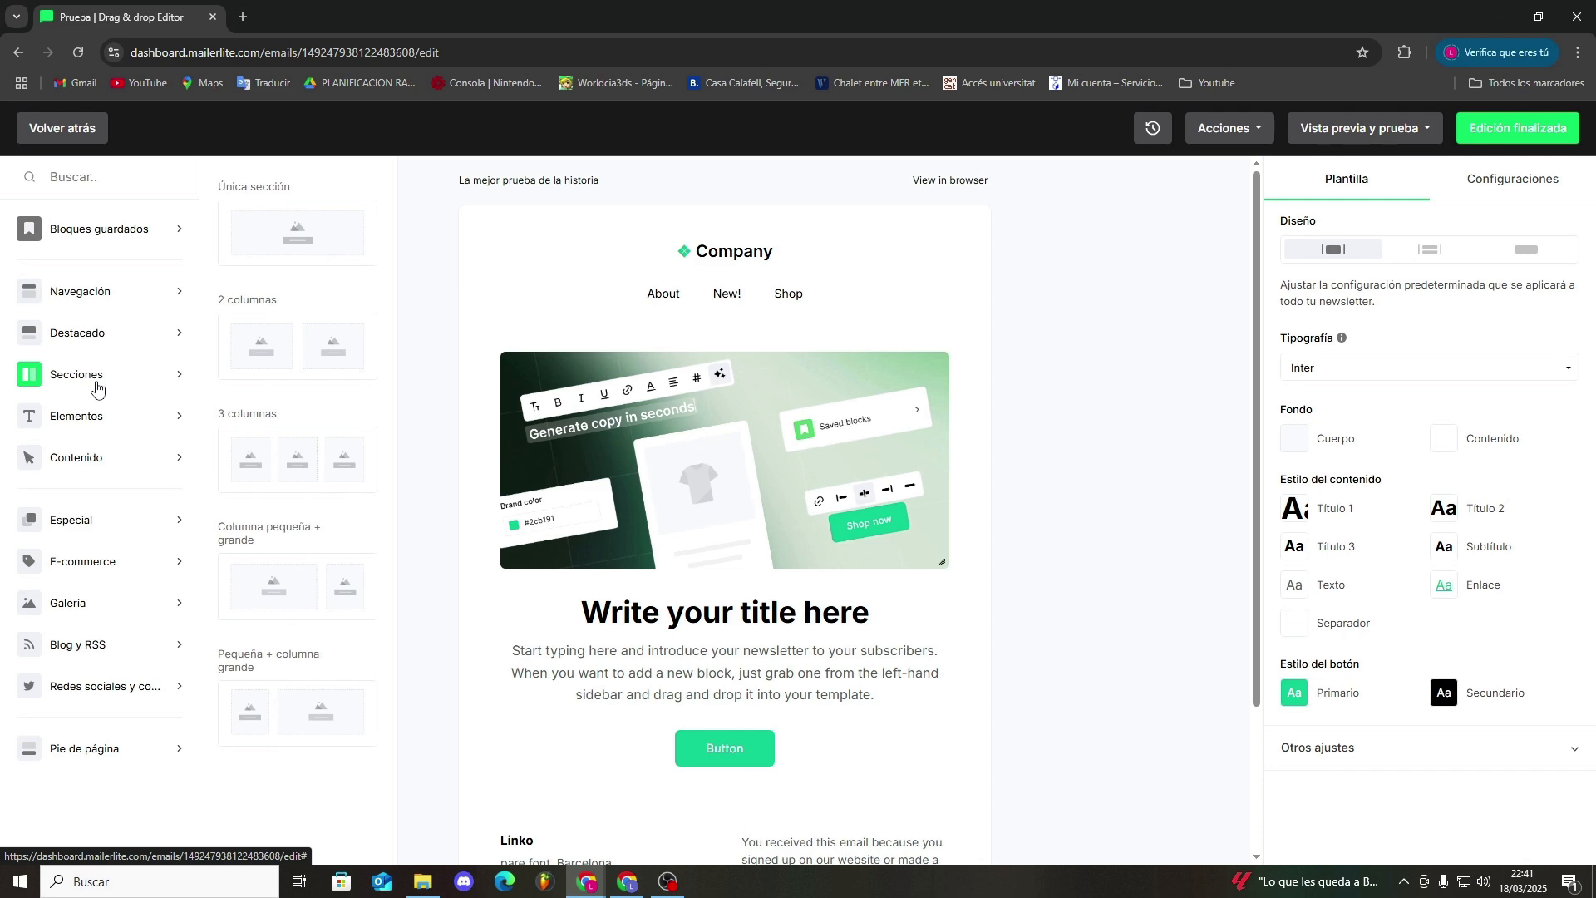
click(97, 417)
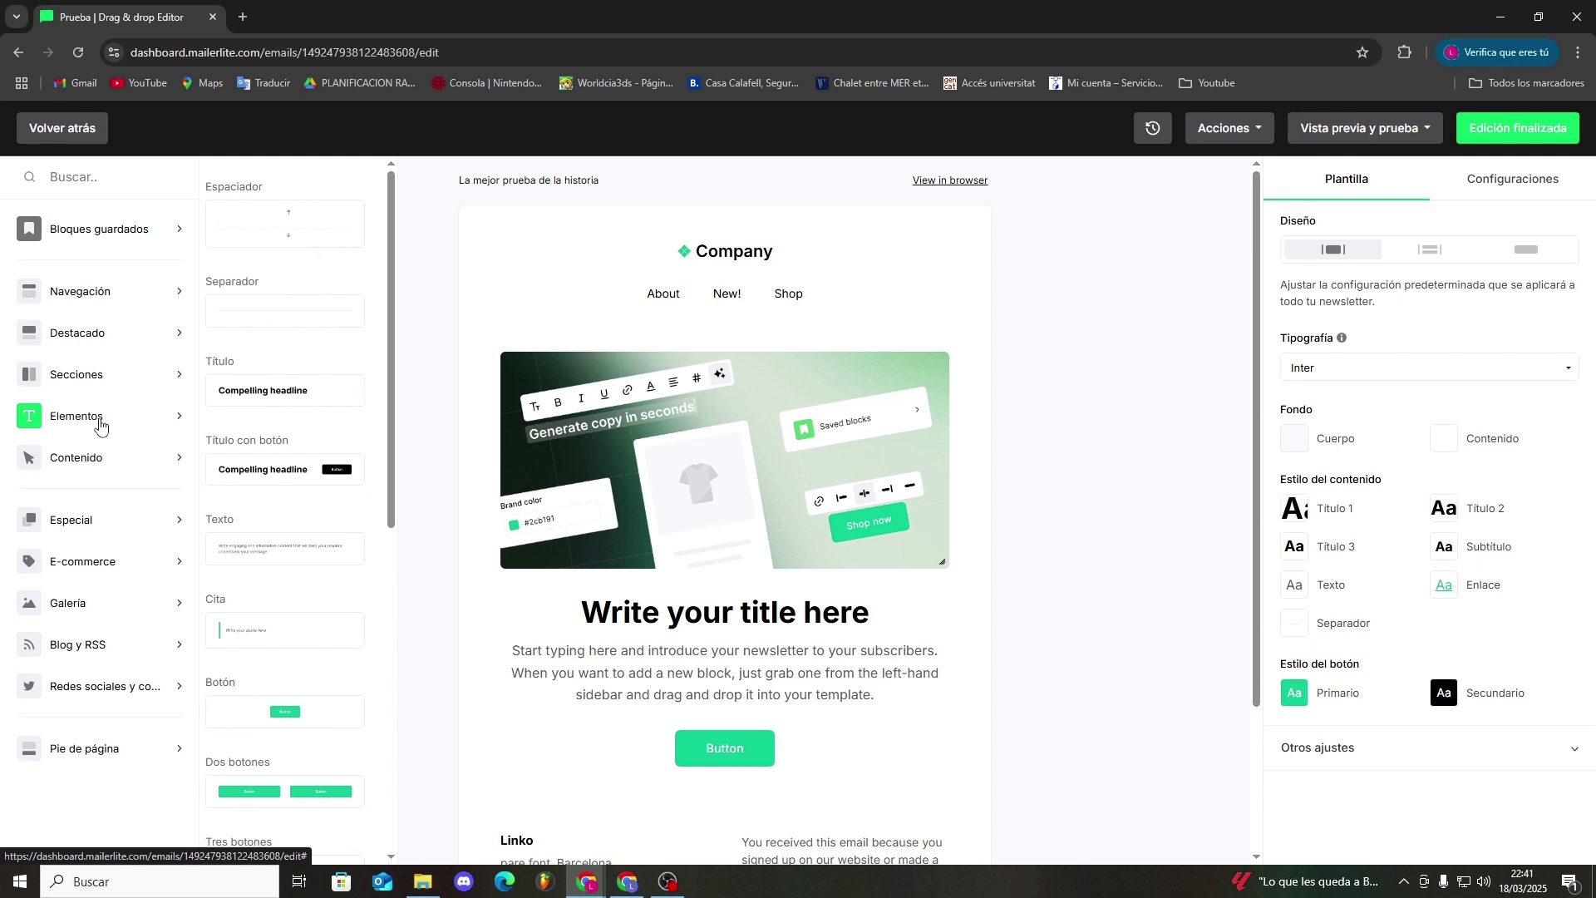
click(125, 458)
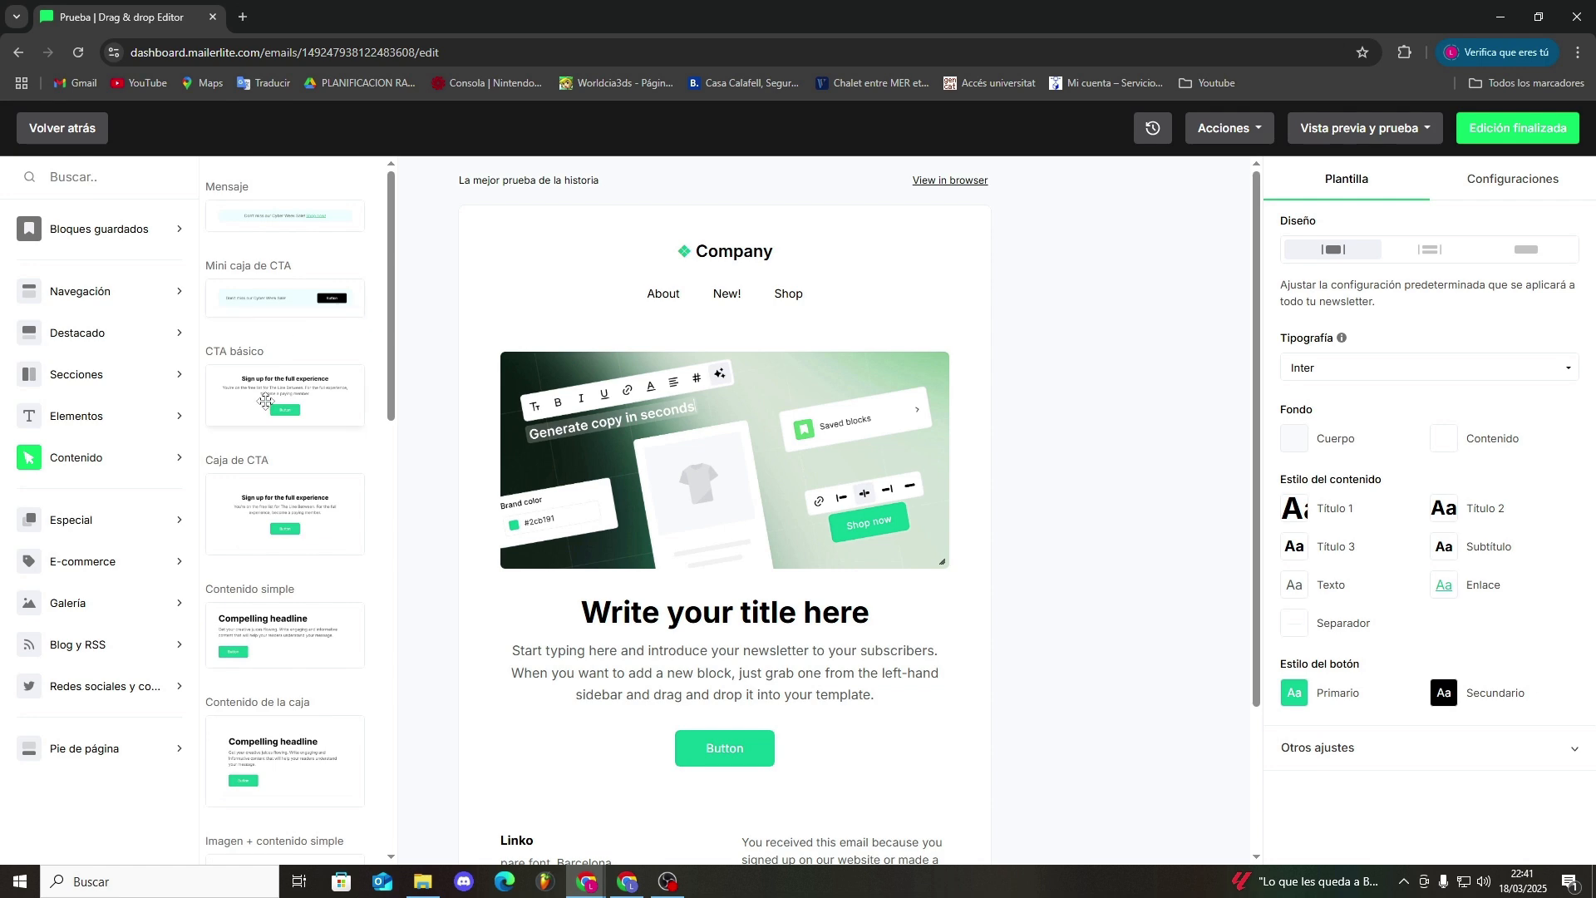
drag(266, 400, 701, 370)
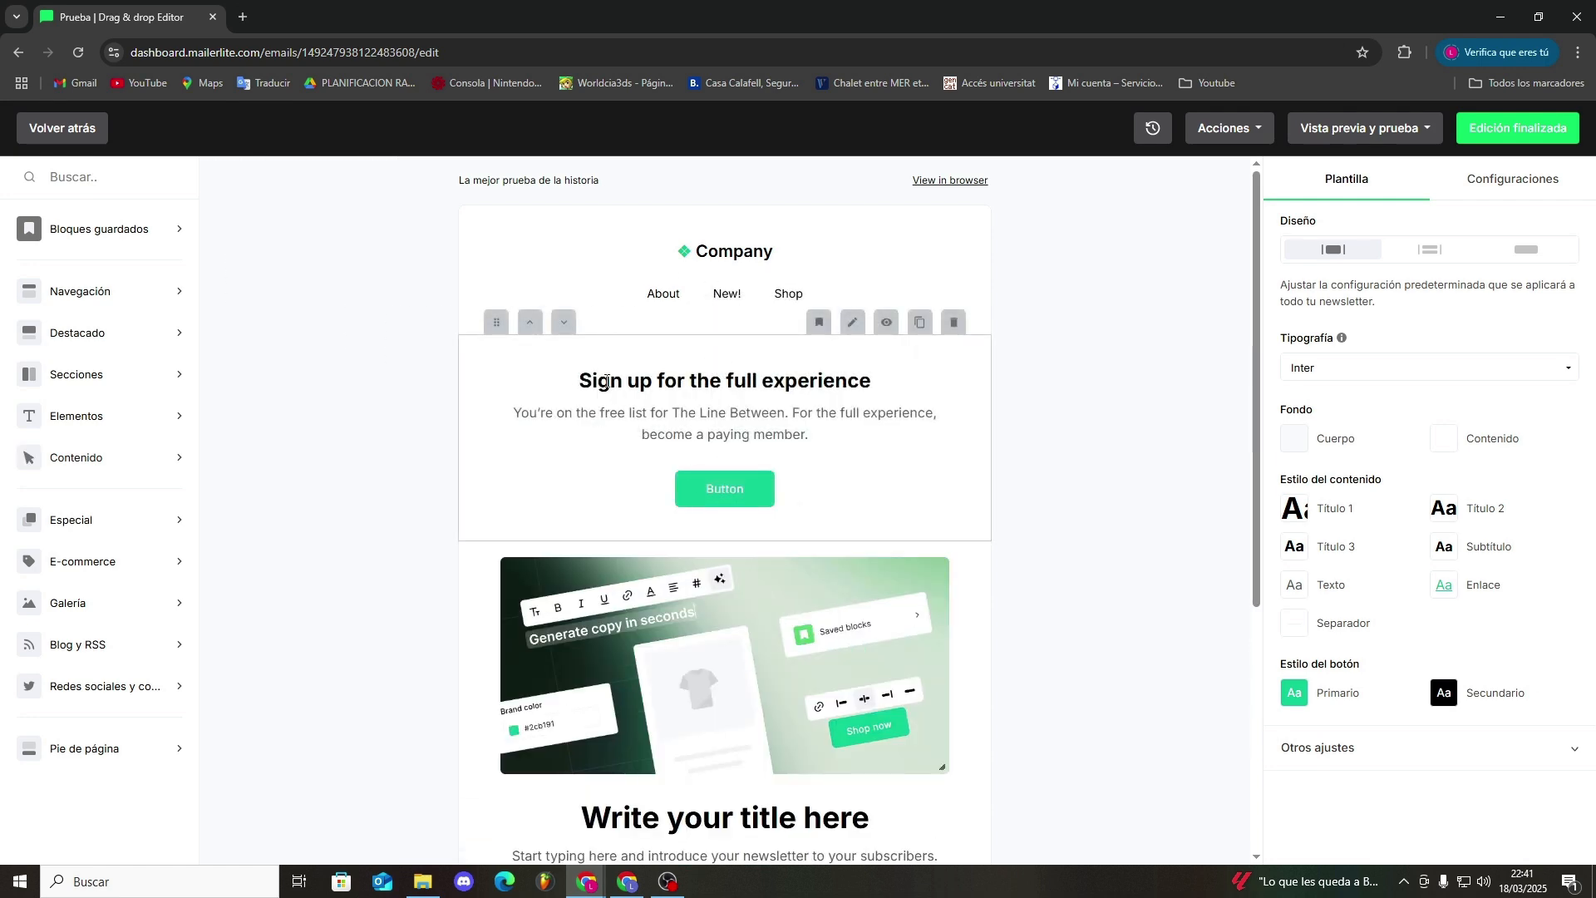
Step: Review the newsletter's blocks and open the basic footer's settings to examine its social links
mouse_move(760, 467)
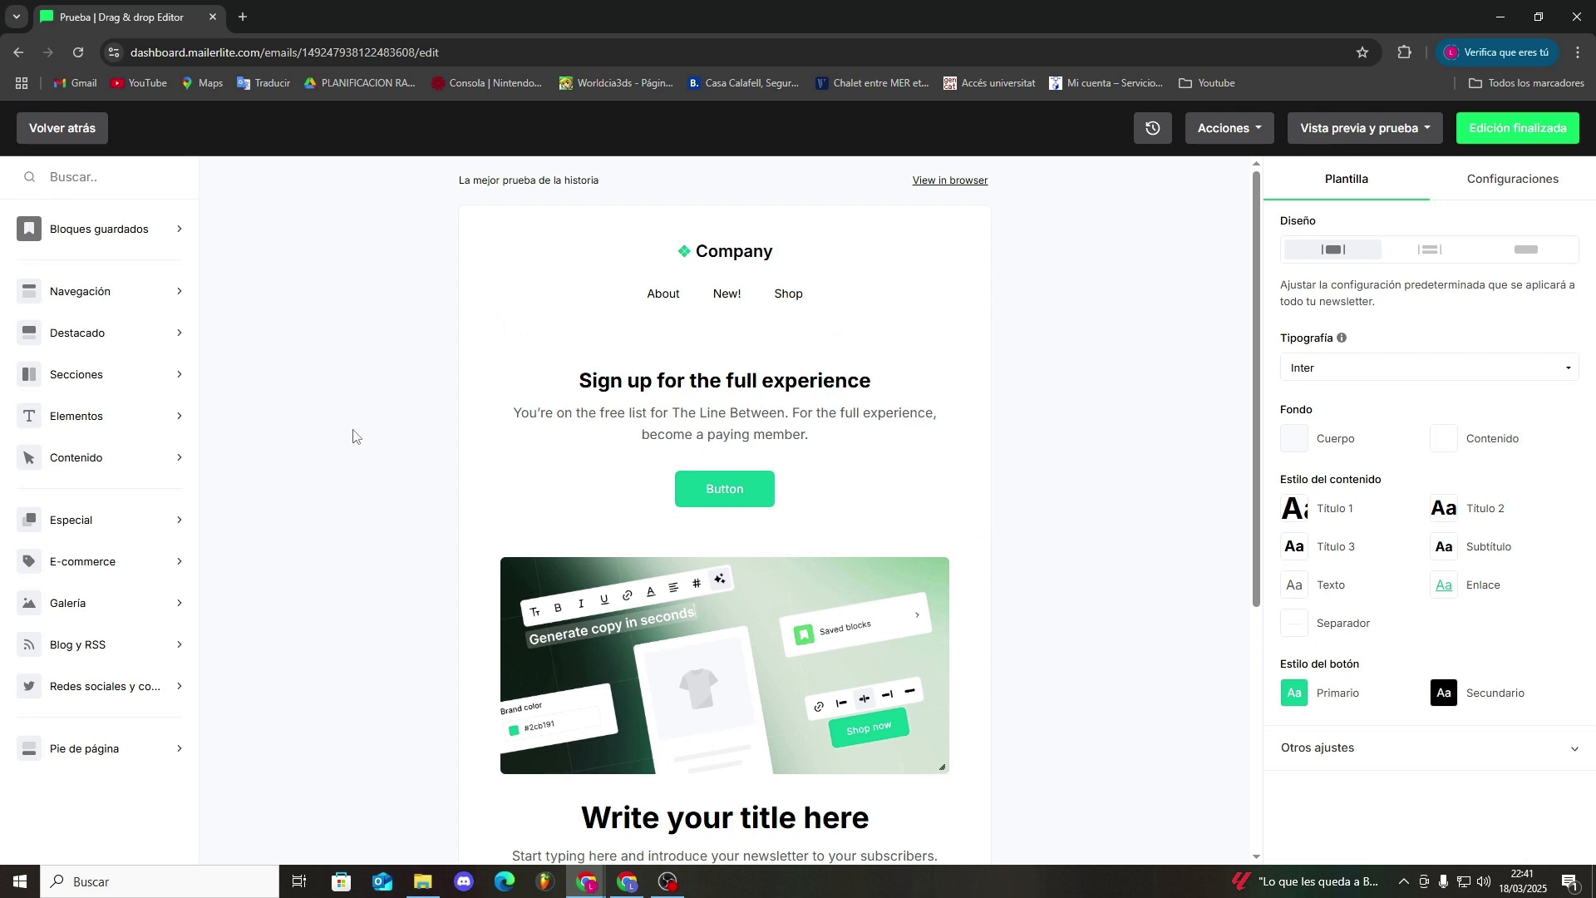
scroll(478, 495, down, 4)
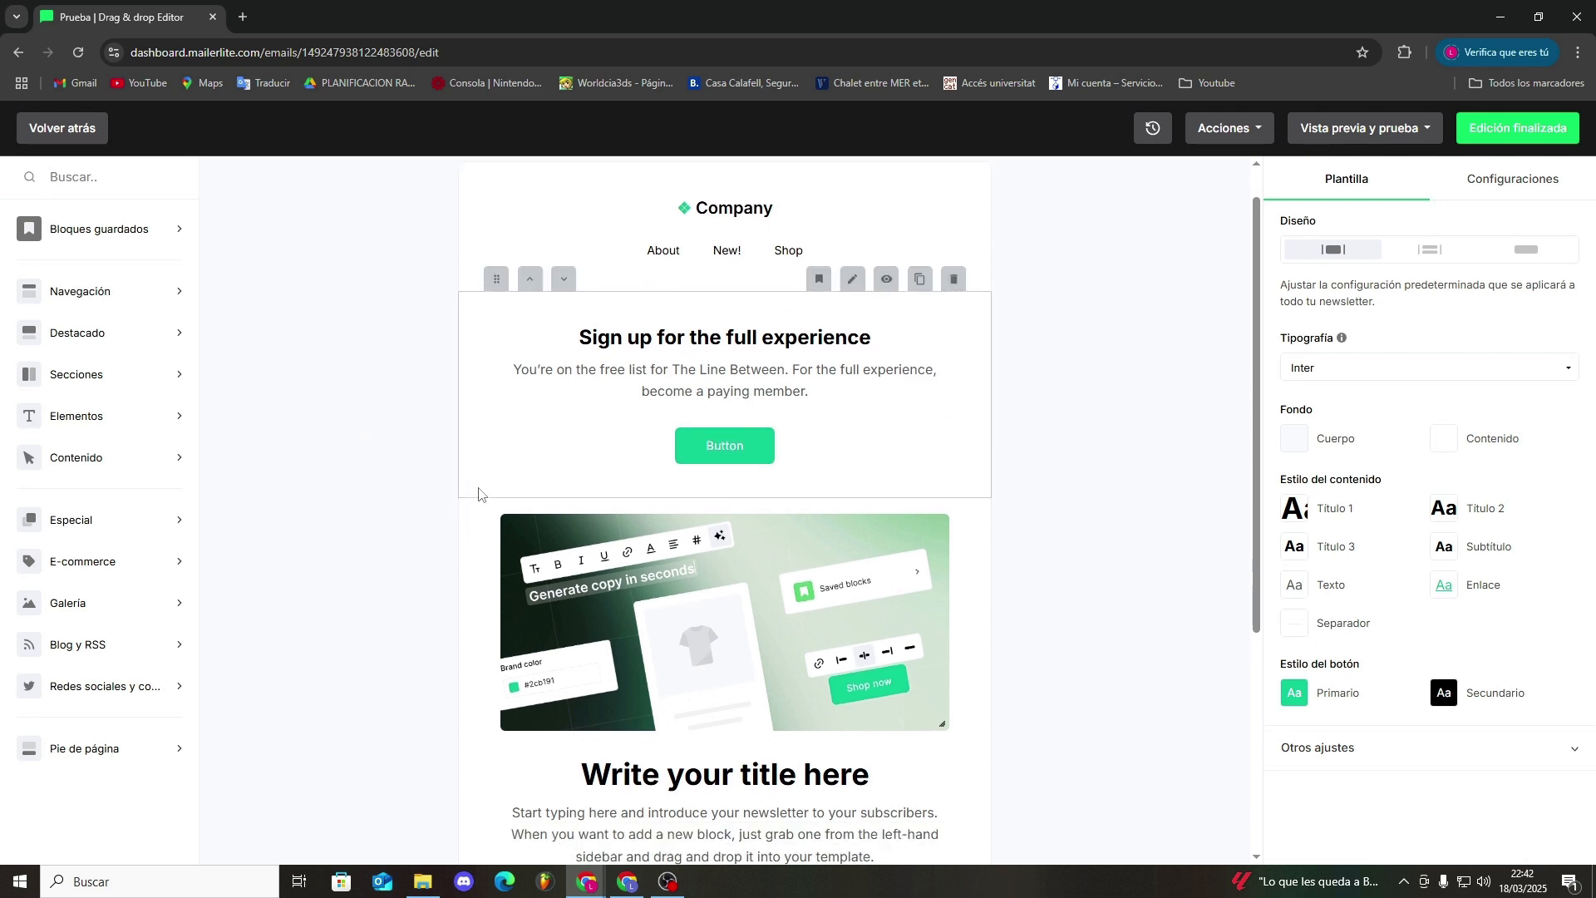
scroll(651, 568, up, 4)
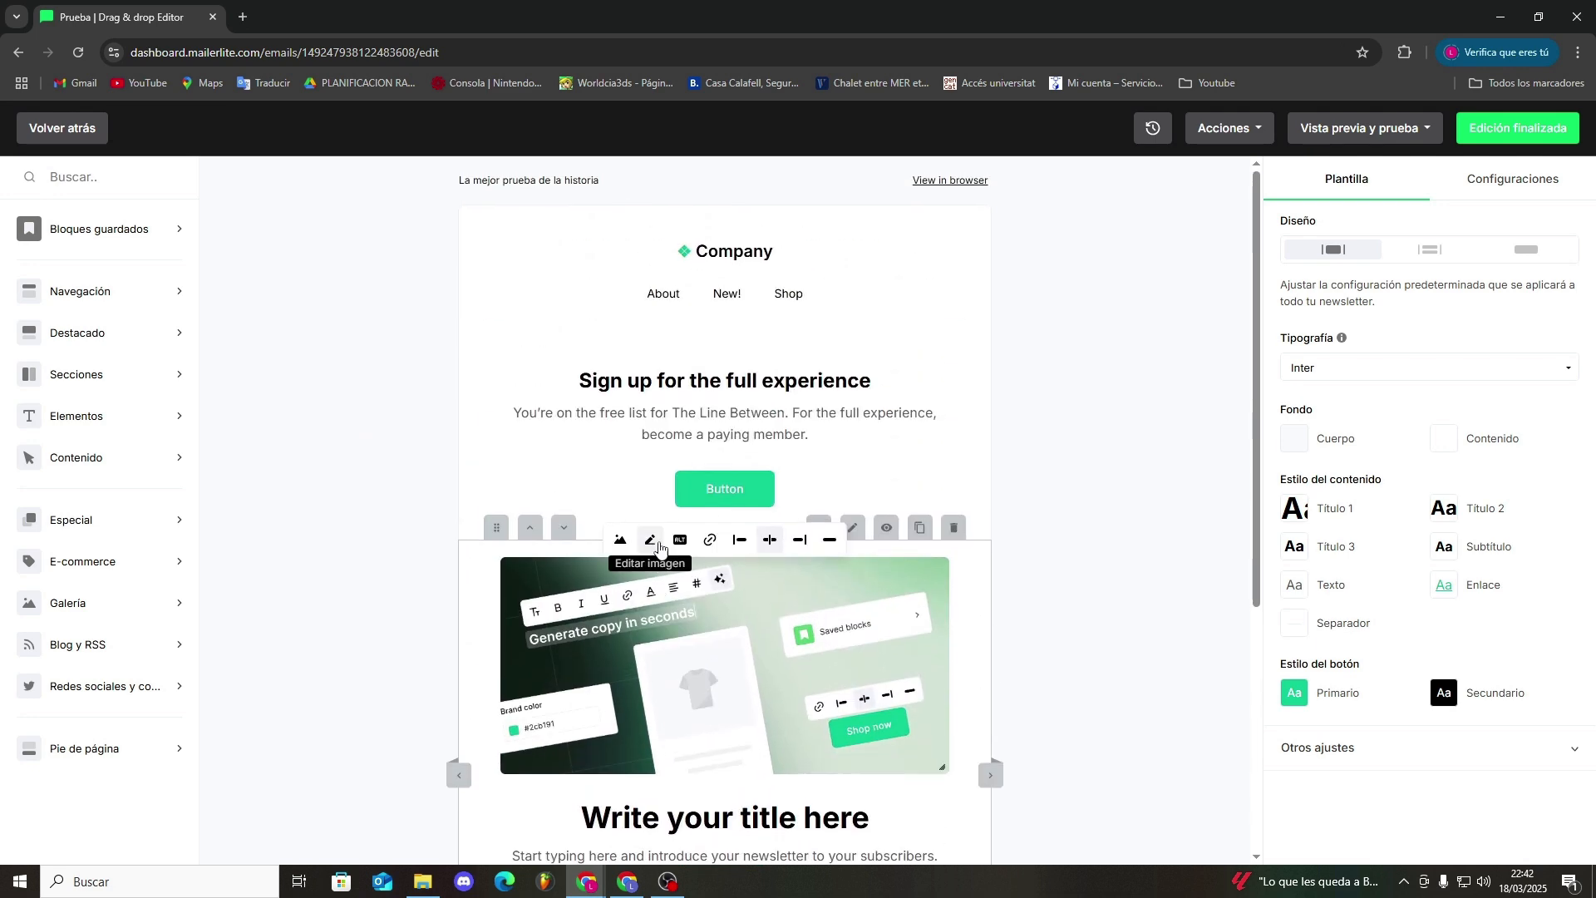
scroll(645, 557, down, 5)
scroll(636, 525, up, 2)
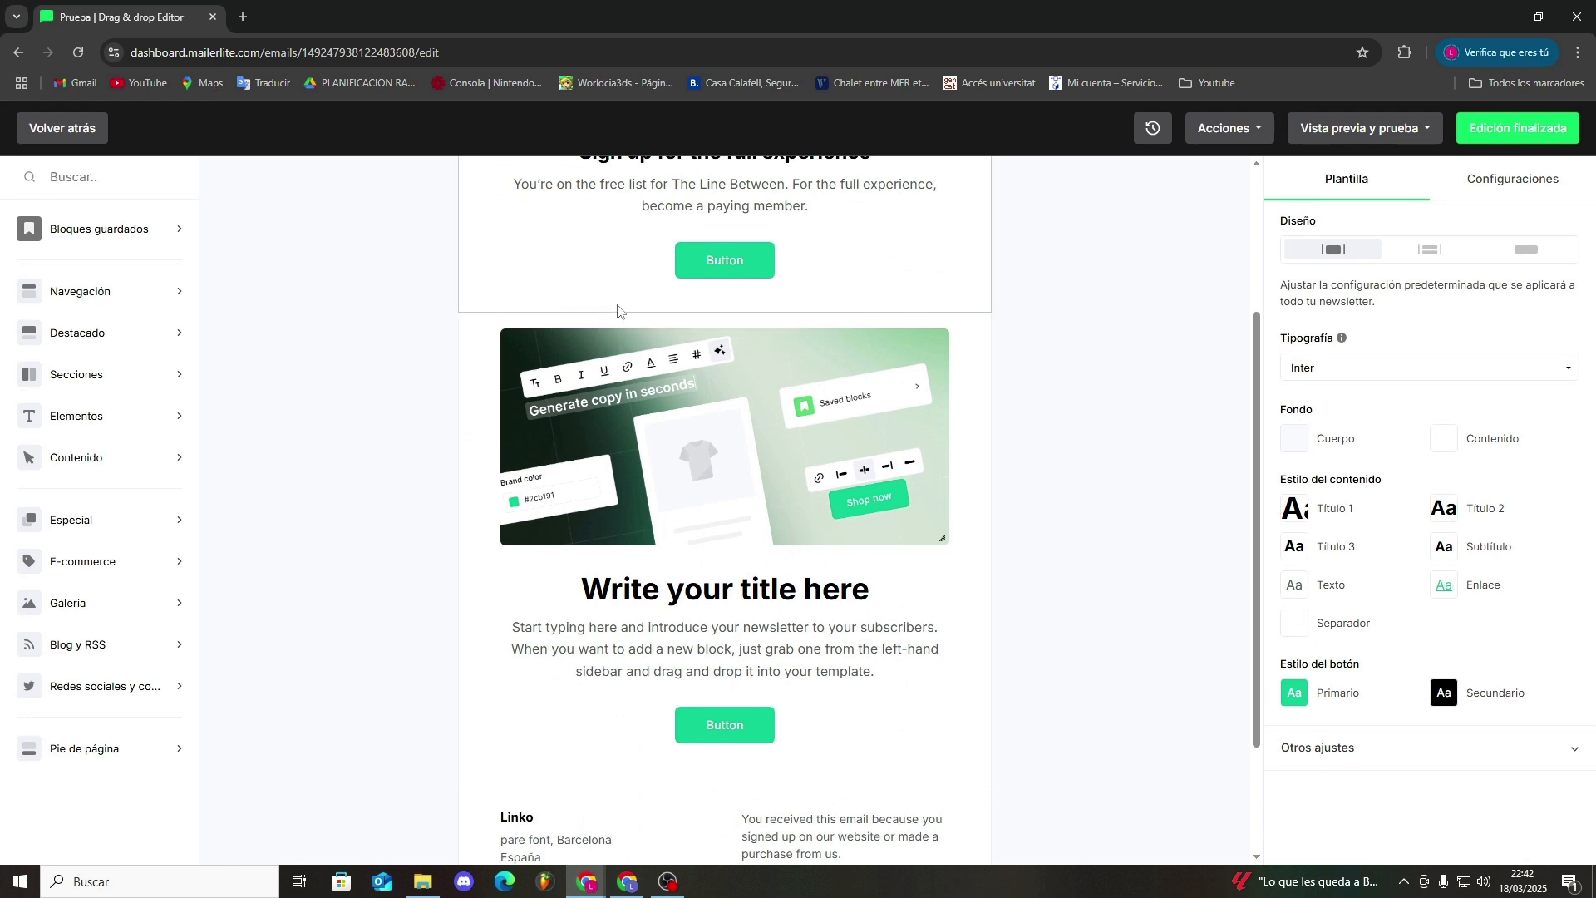
click(622, 313)
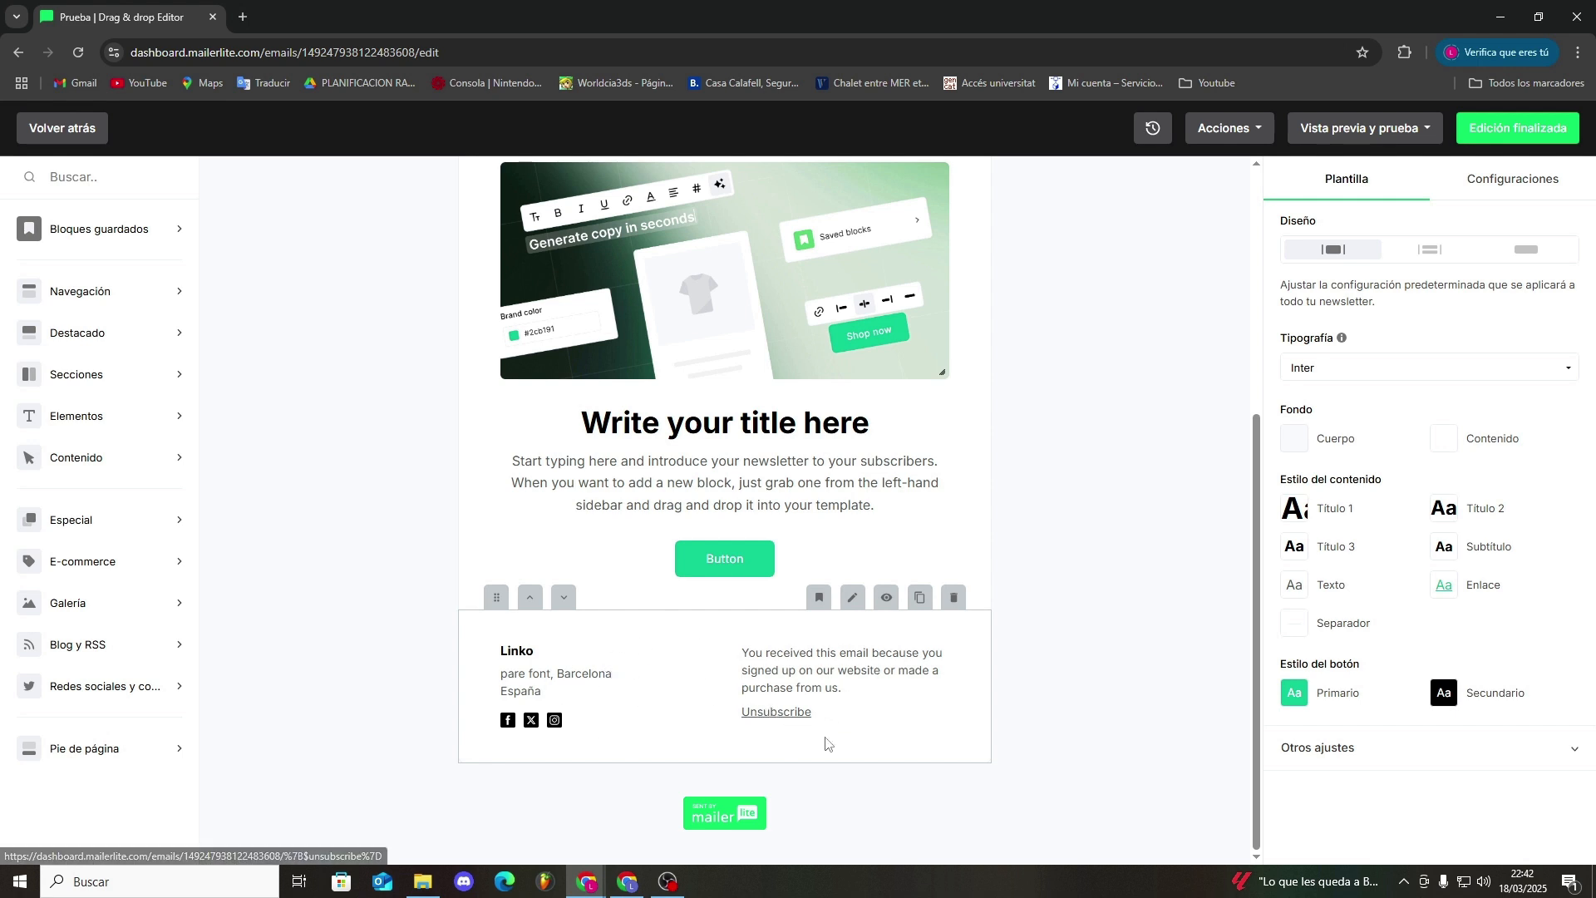
click(828, 680)
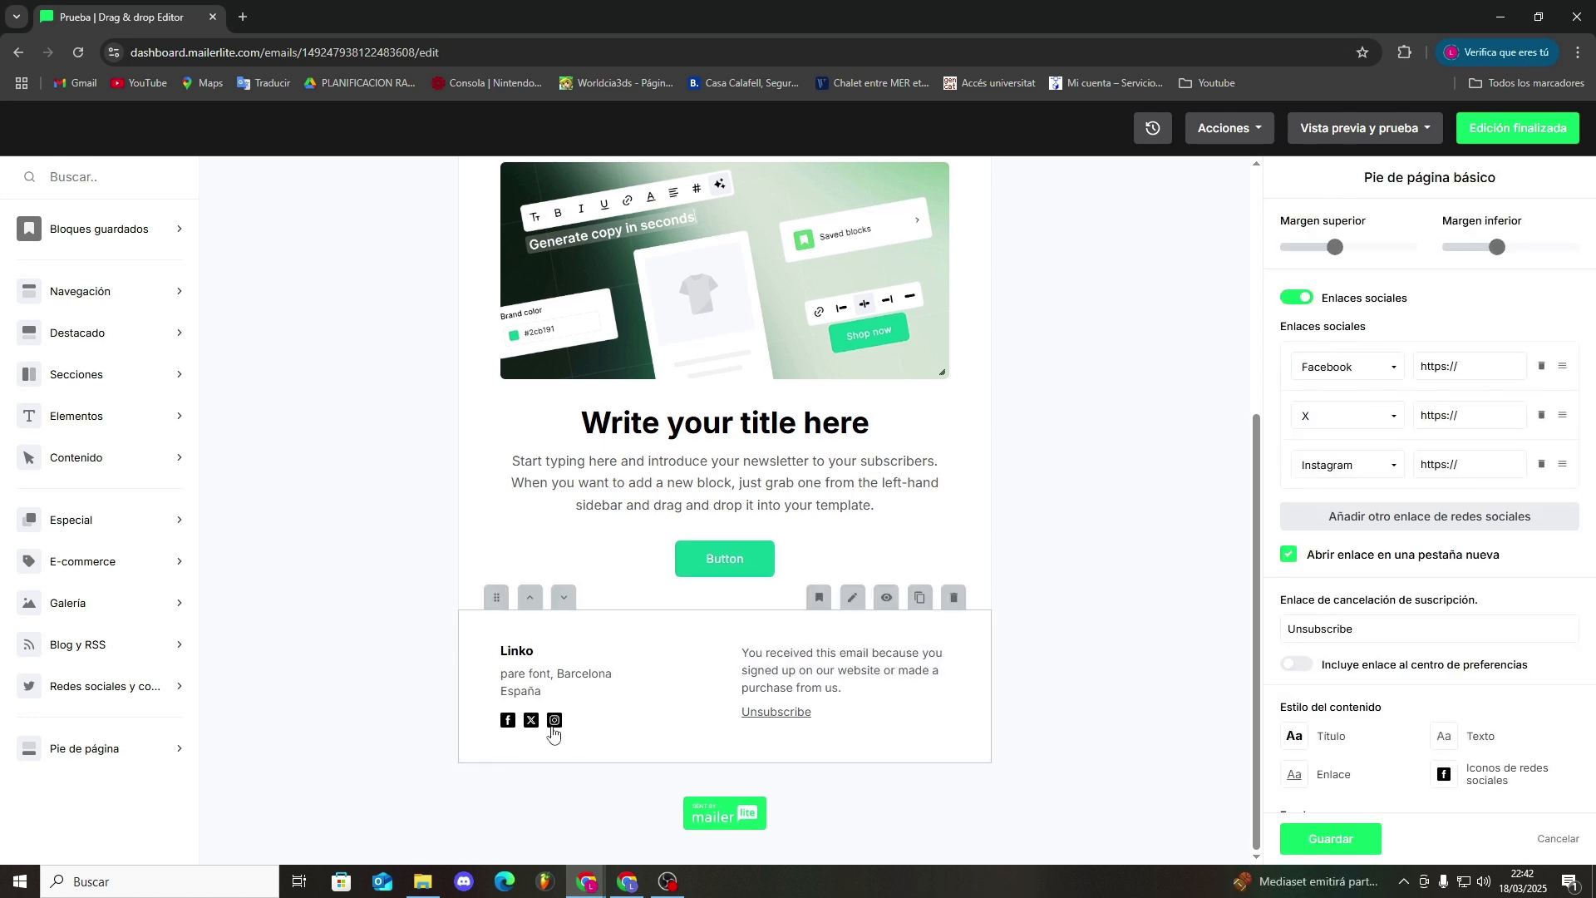
scroll(702, 688, up, 2)
scroll(845, 697, down, 1)
scroll(840, 748, up, 2)
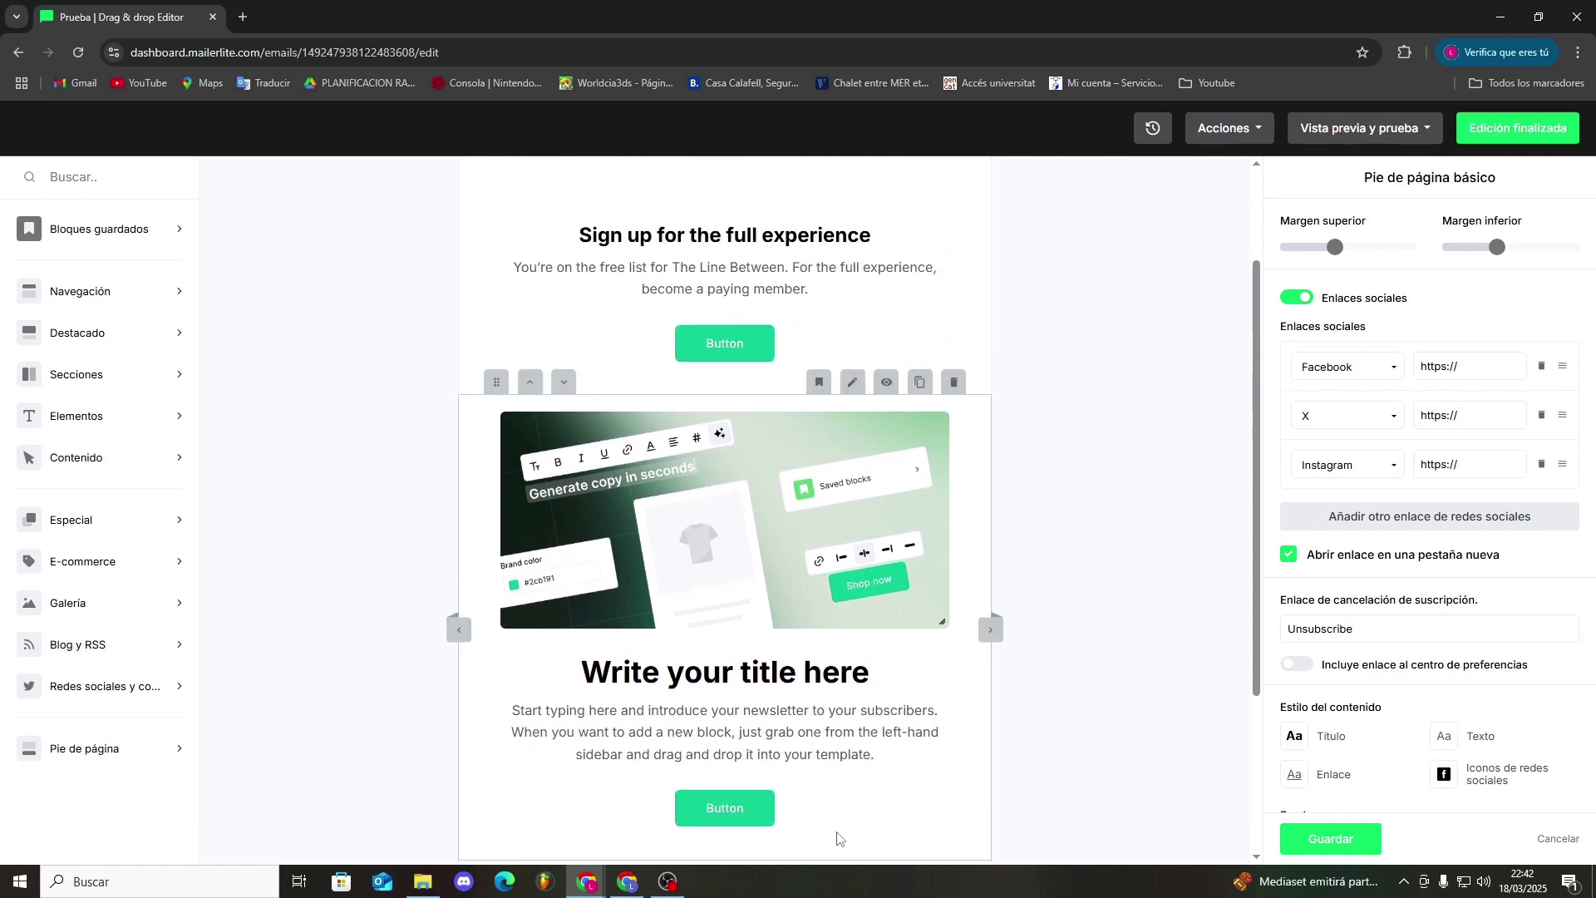
scroll(837, 832, down, 1)
scroll(1056, 640, up, 1)
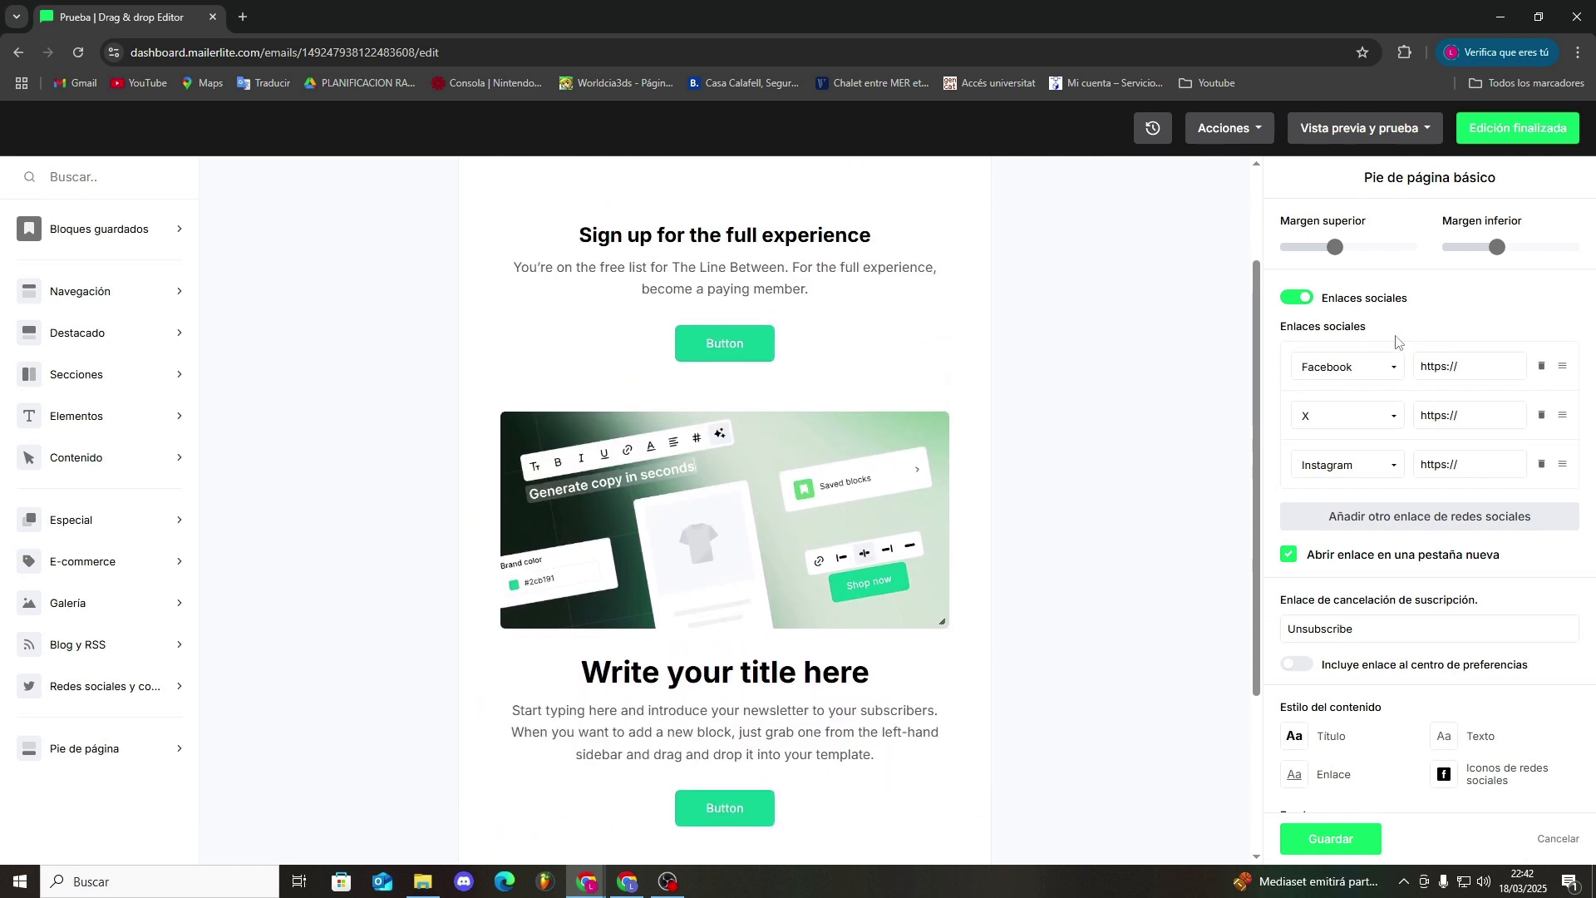
Step: Leave the footer settings and look at the newsletter's brand configuration before returning to the template settings
right_click(1413, 384)
click(1416, 385)
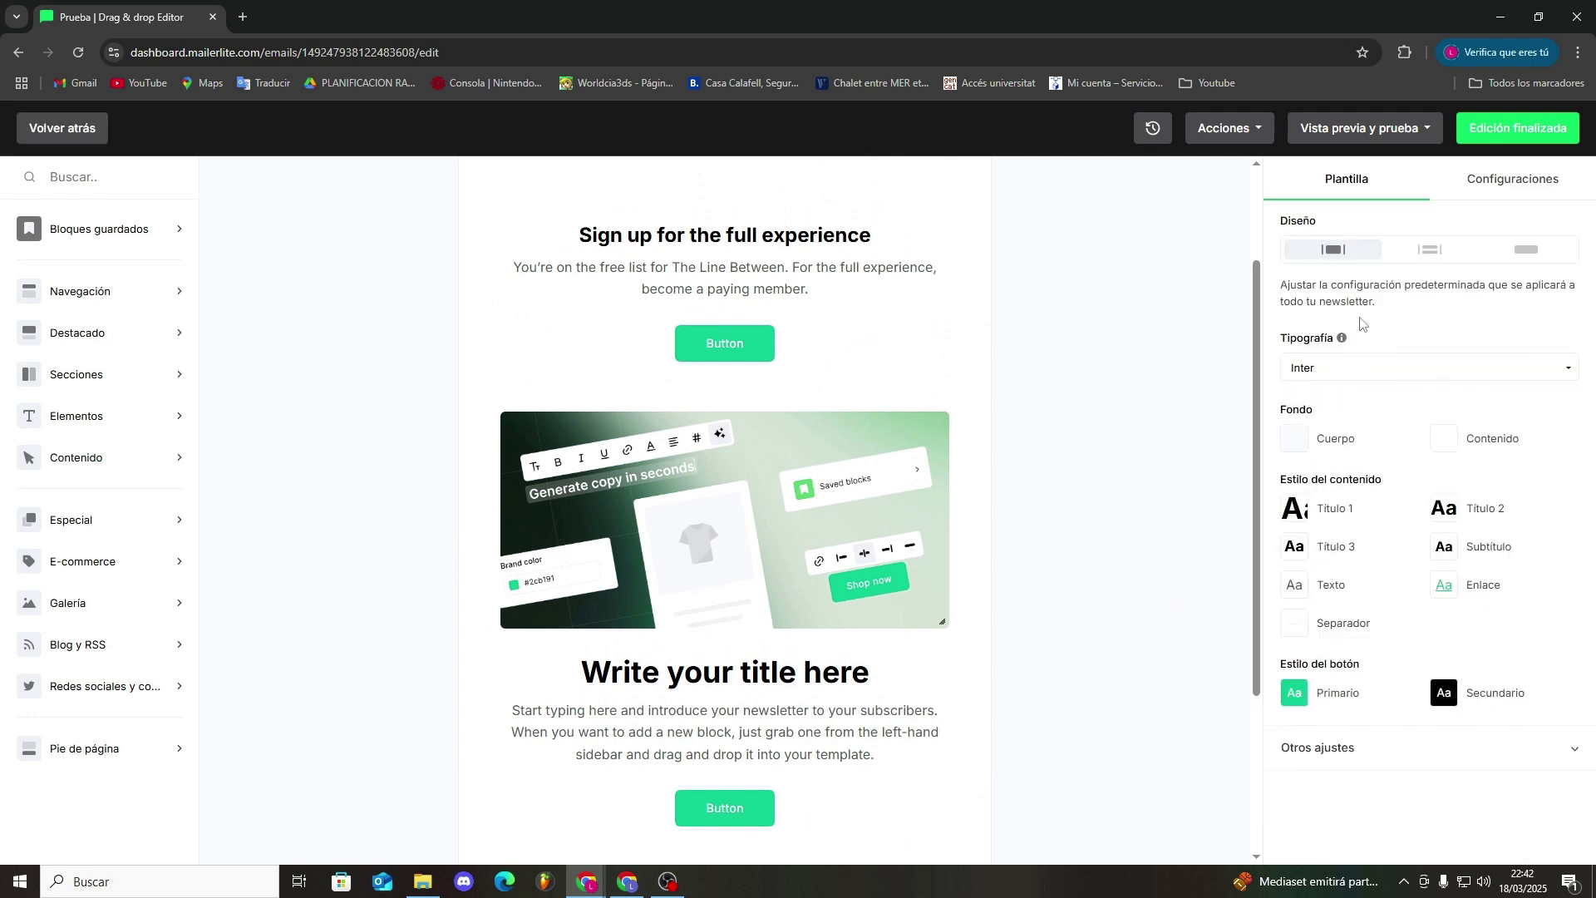
click(1513, 191)
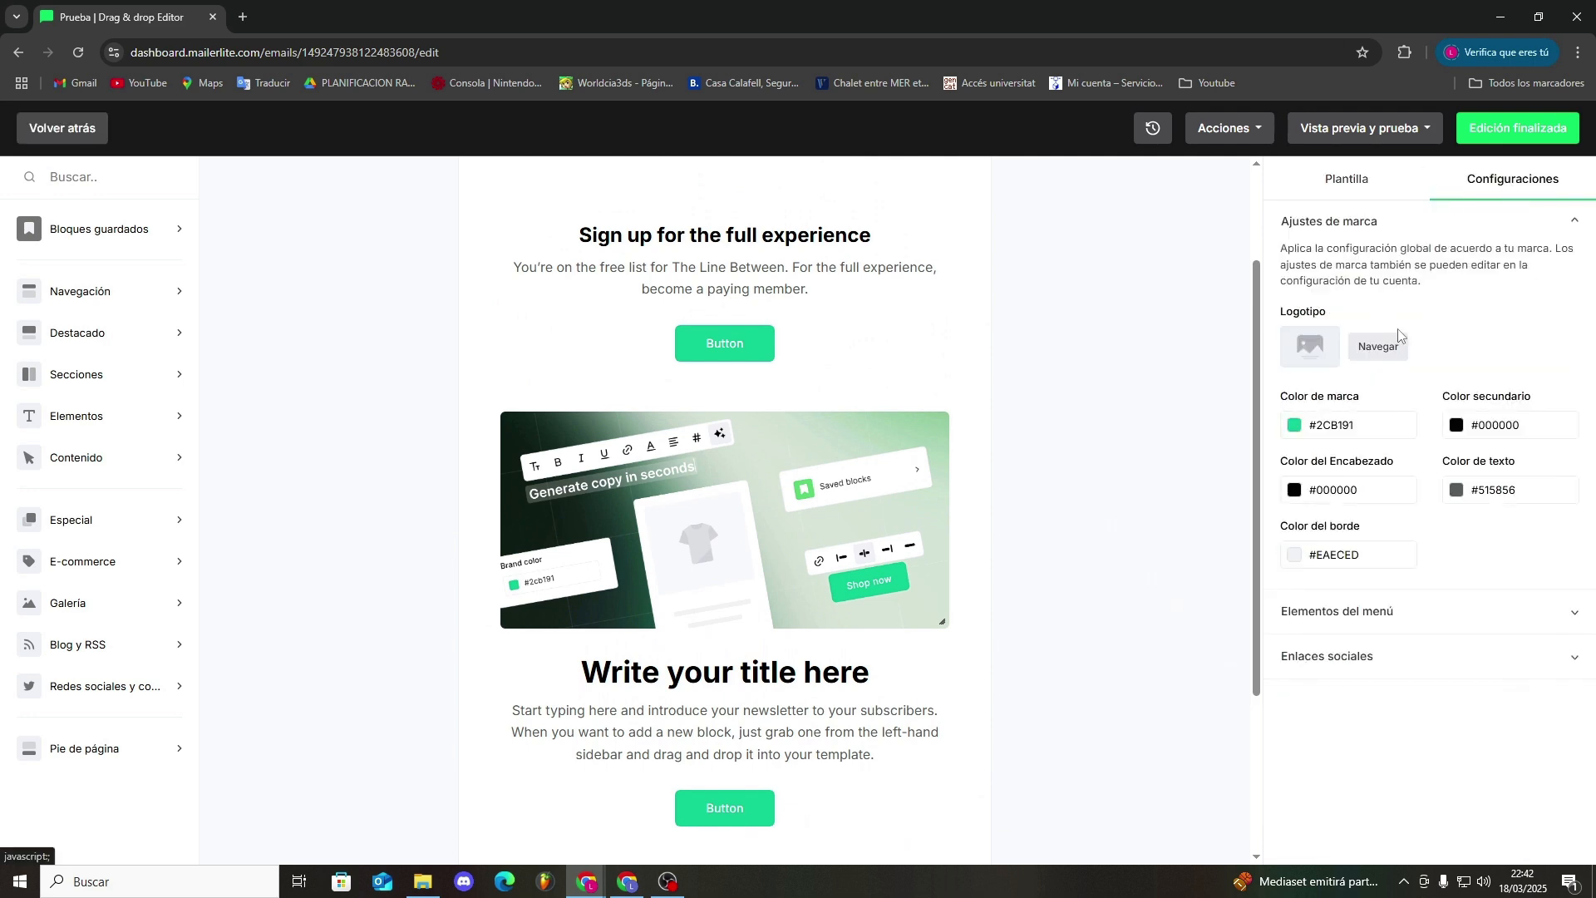
click(1322, 189)
Step: Inspect the social link settings of the footer and the menu link settings of the logo and navigation header
scroll(715, 582, down, 3)
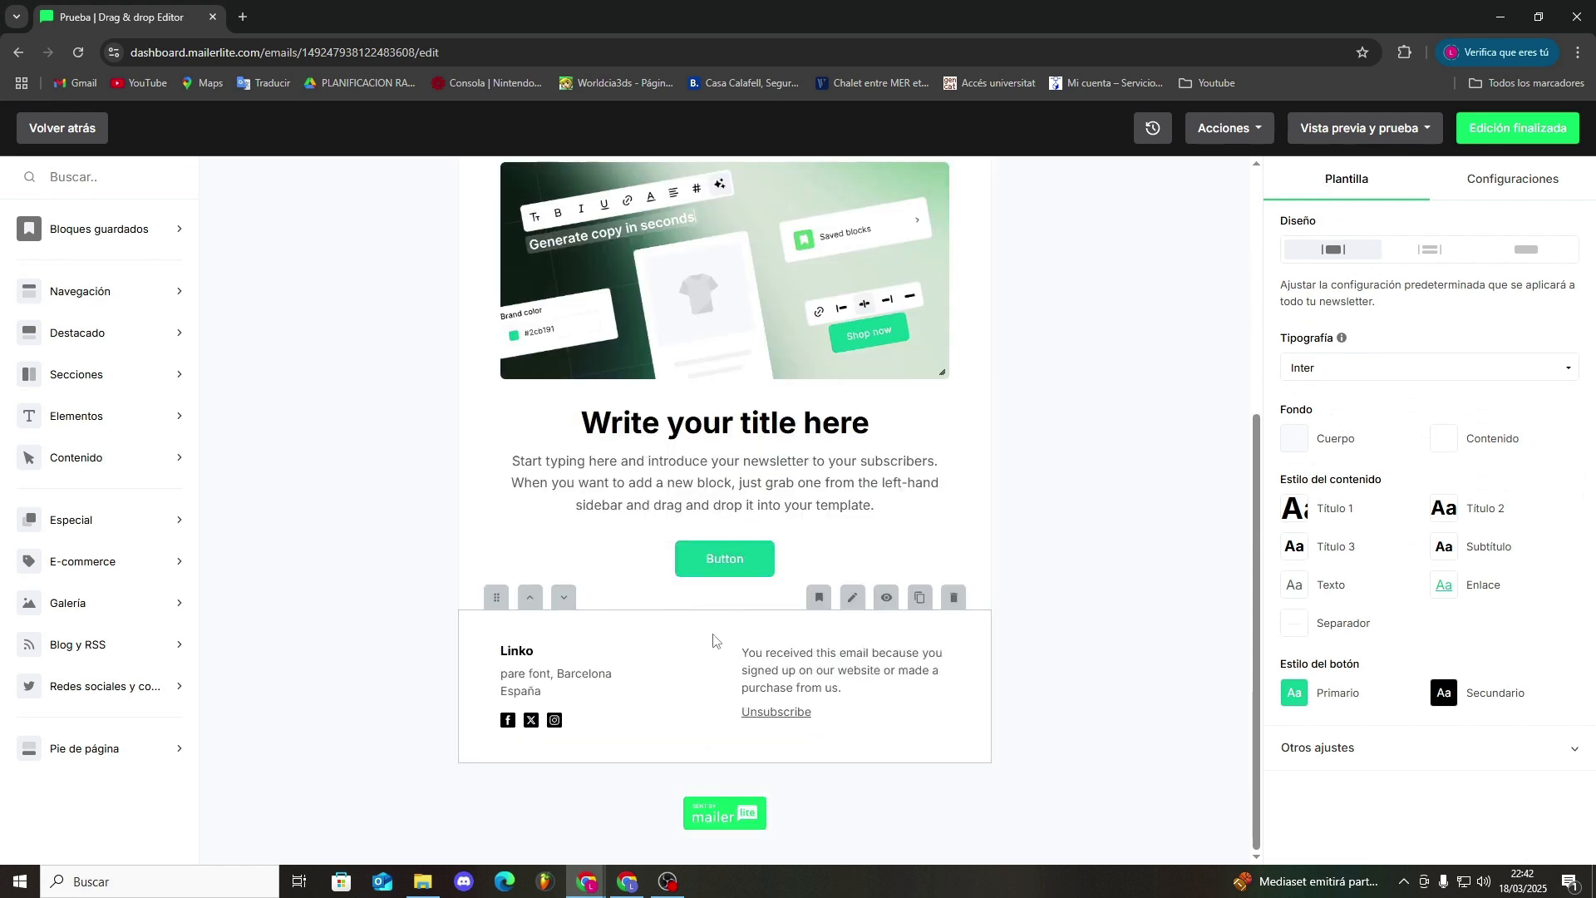
click(571, 726)
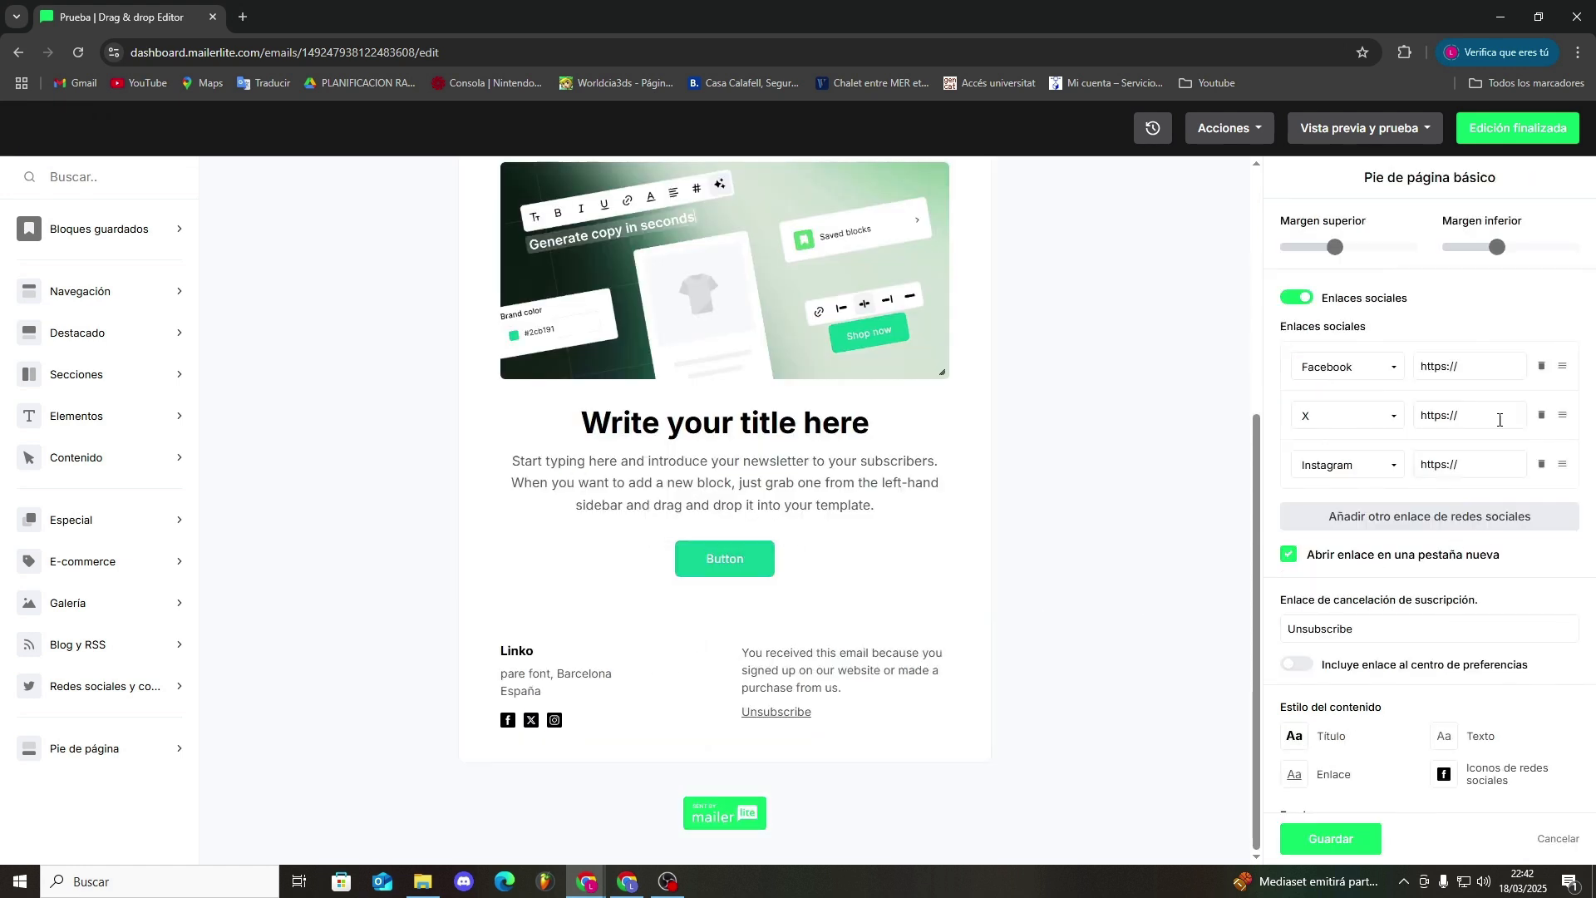
scroll(788, 301, up, 5)
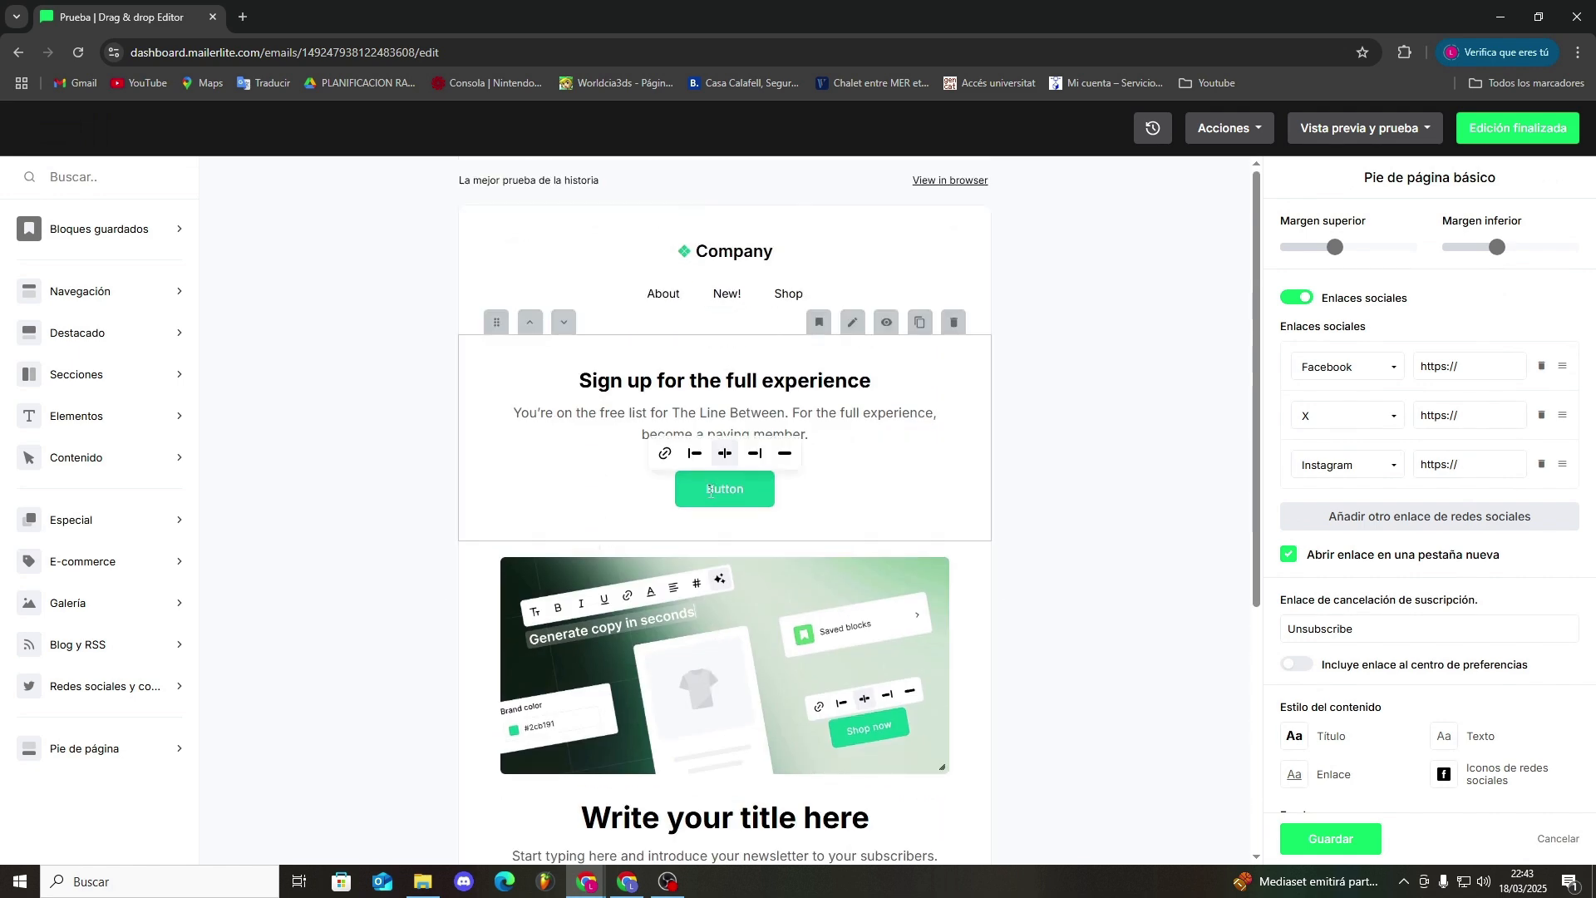
click(789, 301)
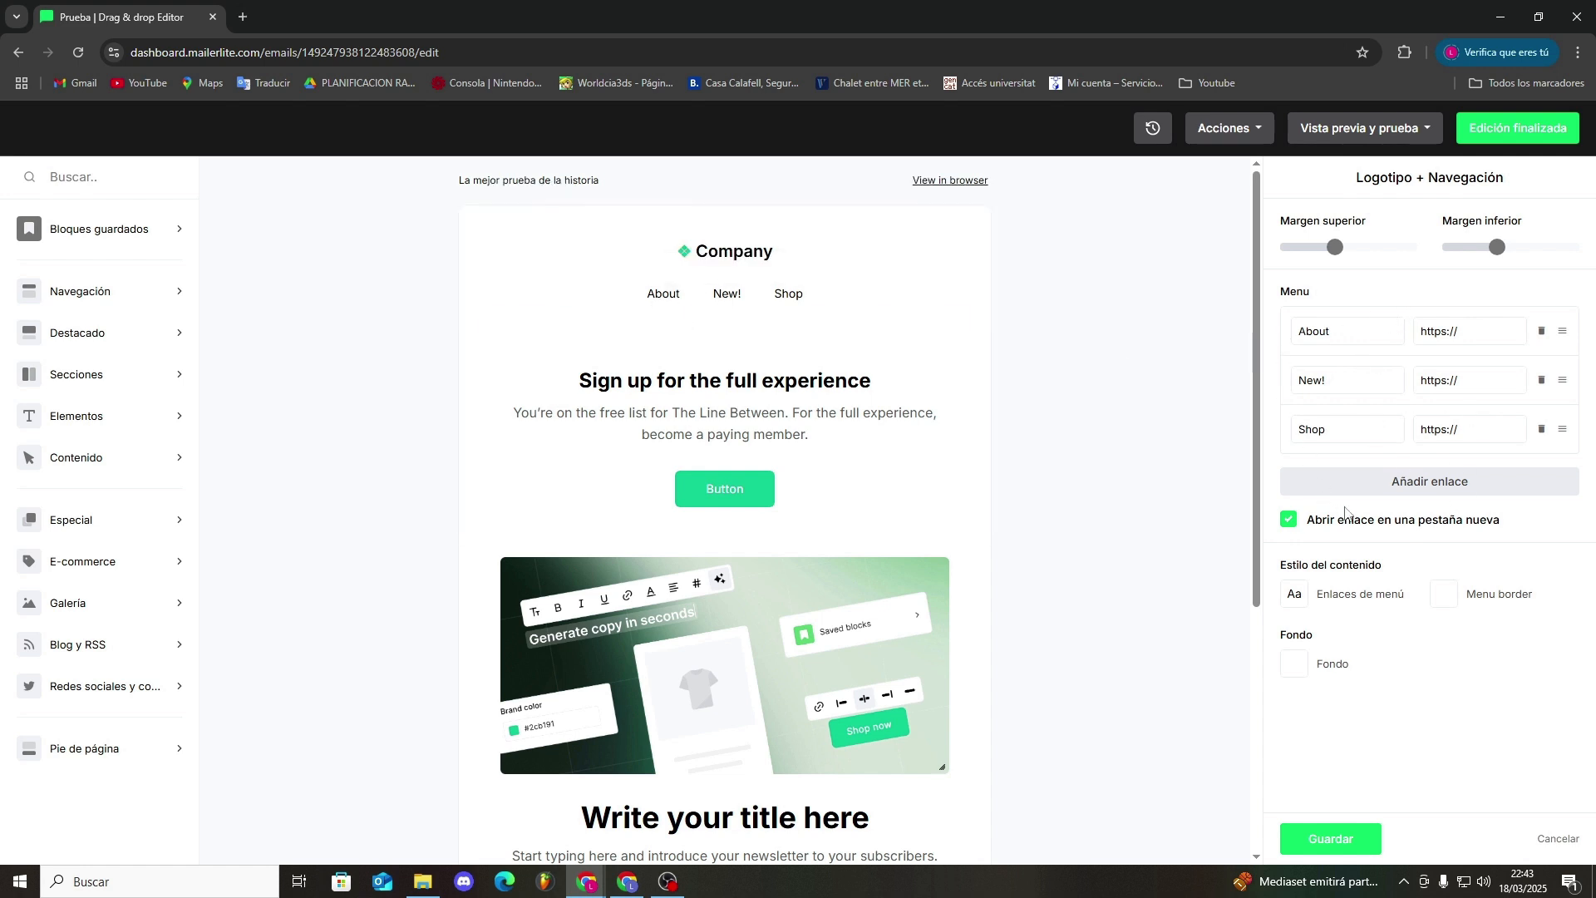
Step: Open the "CTA básico" block's settings and look through the social media, gallery, special and footer block categories
click(837, 376)
mouse_move(148, 707)
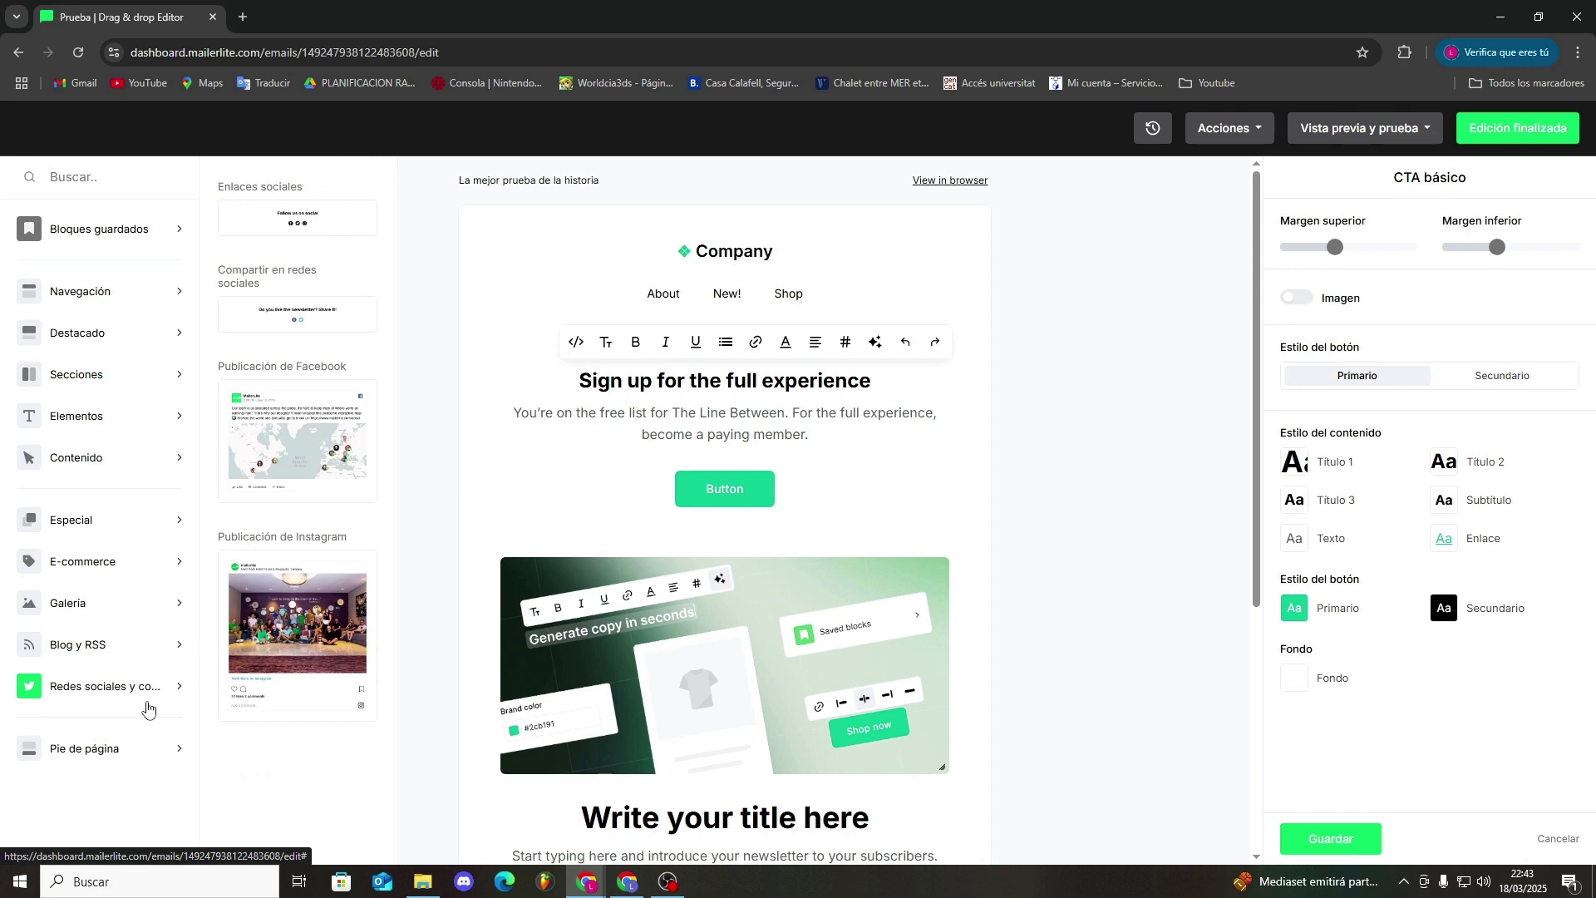
mouse_move(124, 653)
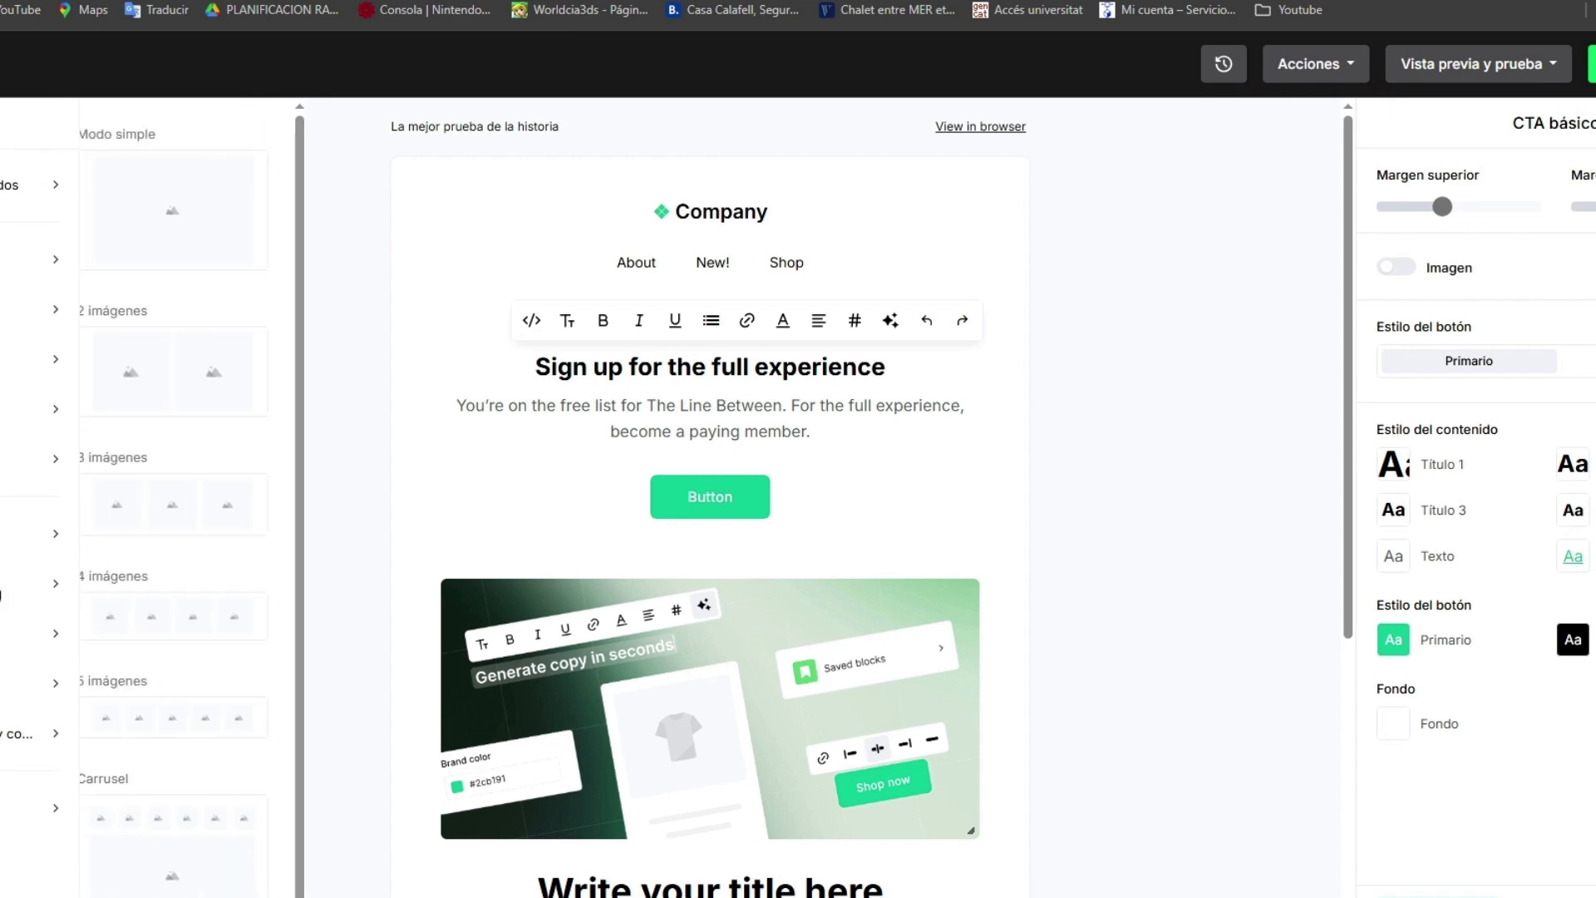
mouse_move(2, 589)
mouse_move(34, 534)
scroll(164, 638, down, 11)
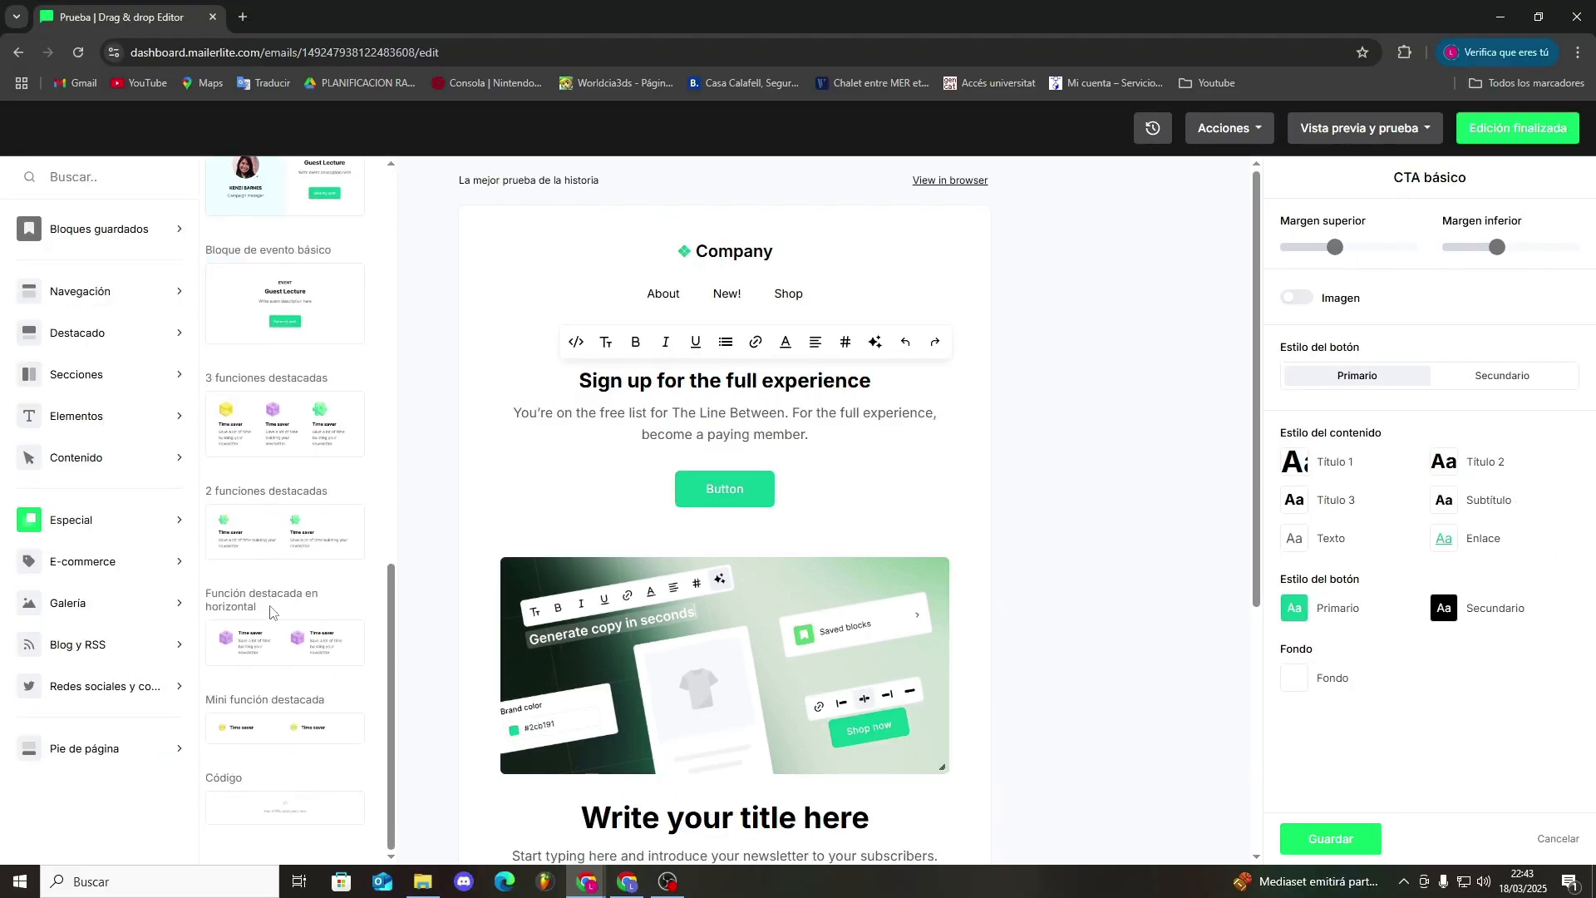
mouse_move(143, 757)
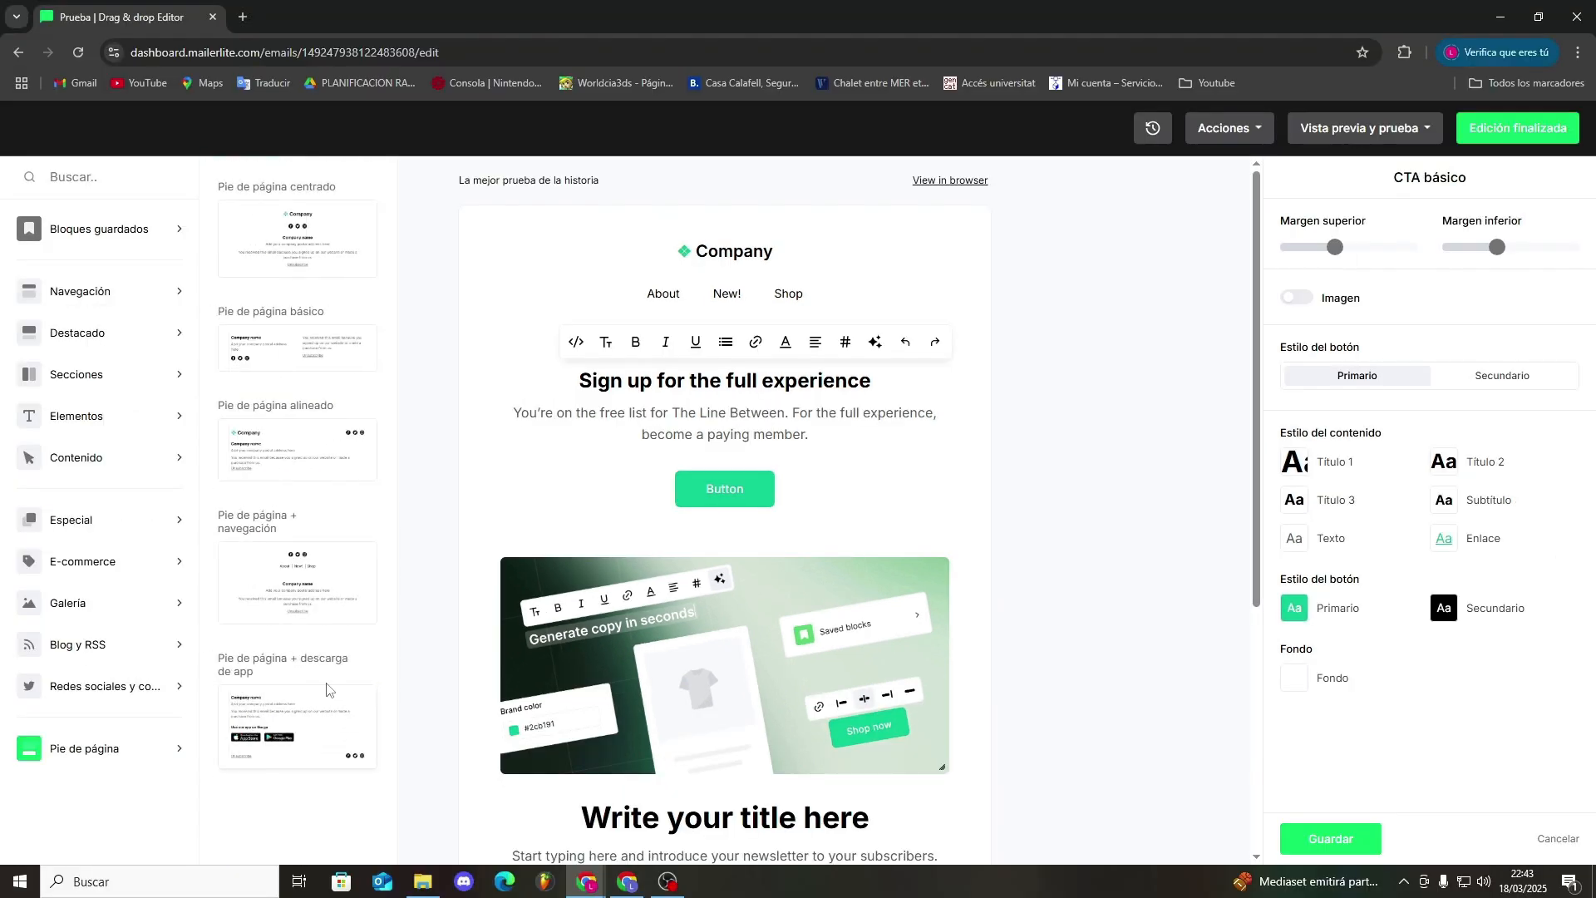
click(461, 424)
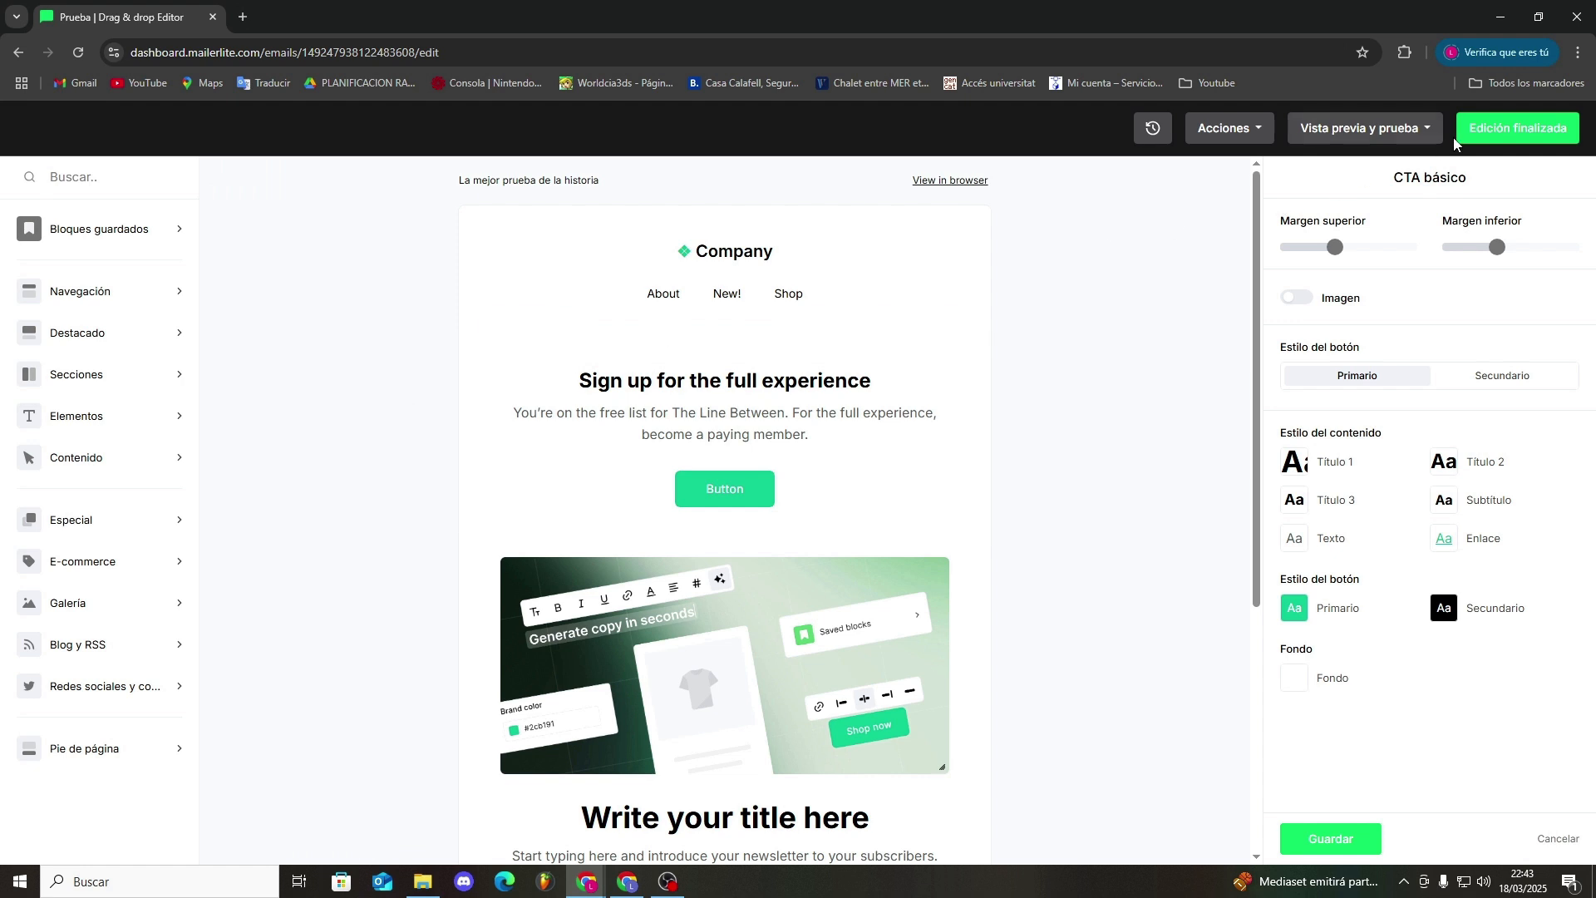
Step: Finish editing the email and choose to schedule the campaign based on time zones
click(1508, 133)
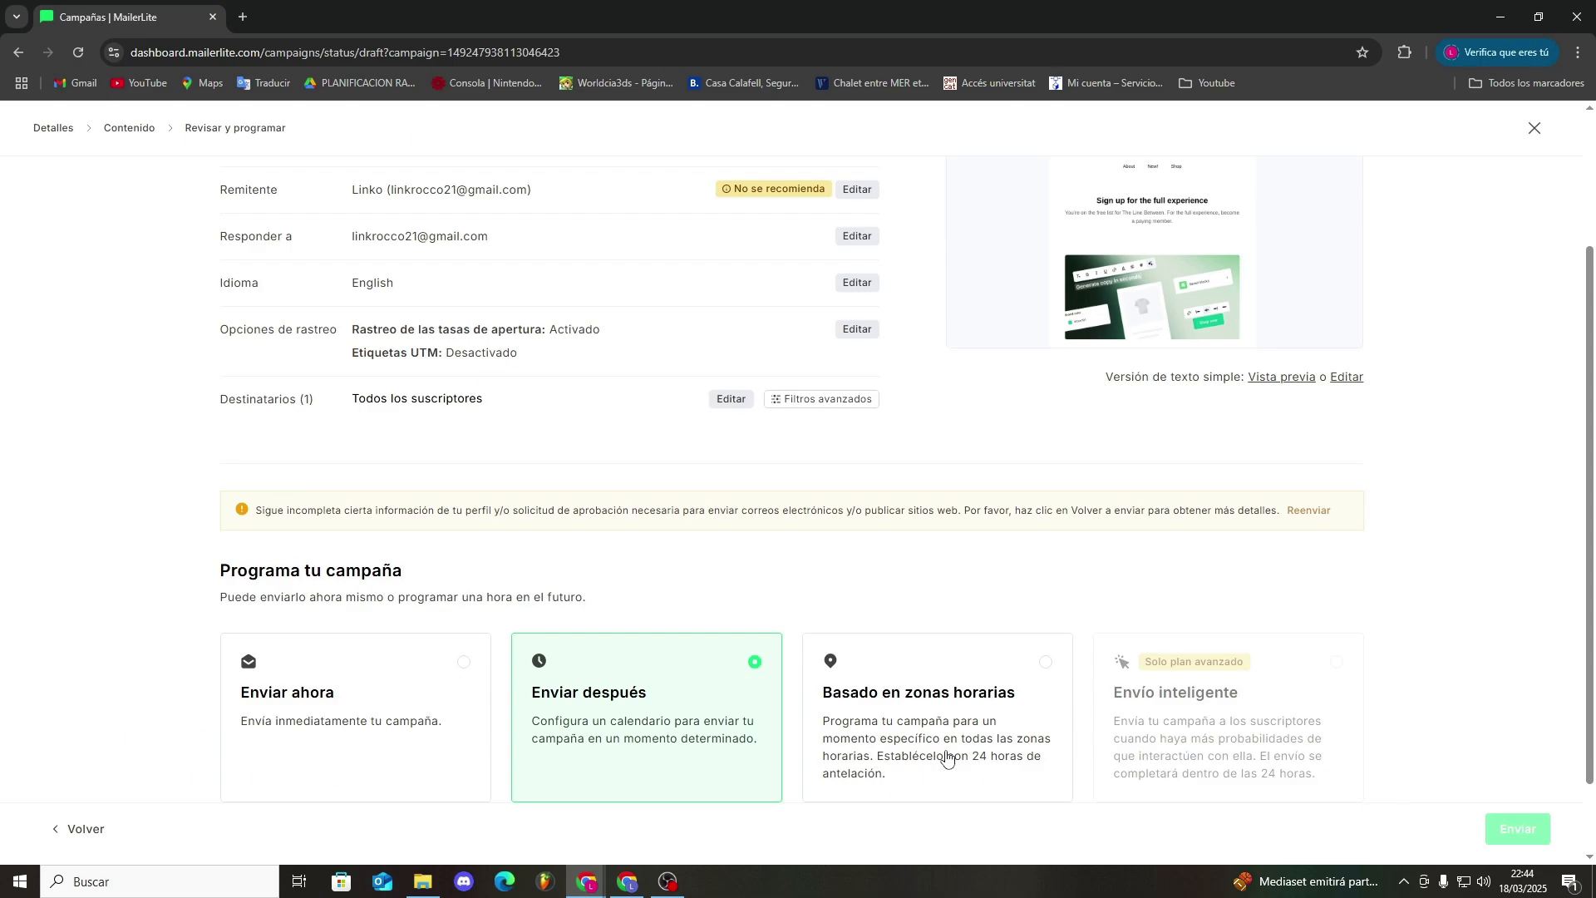
click(946, 754)
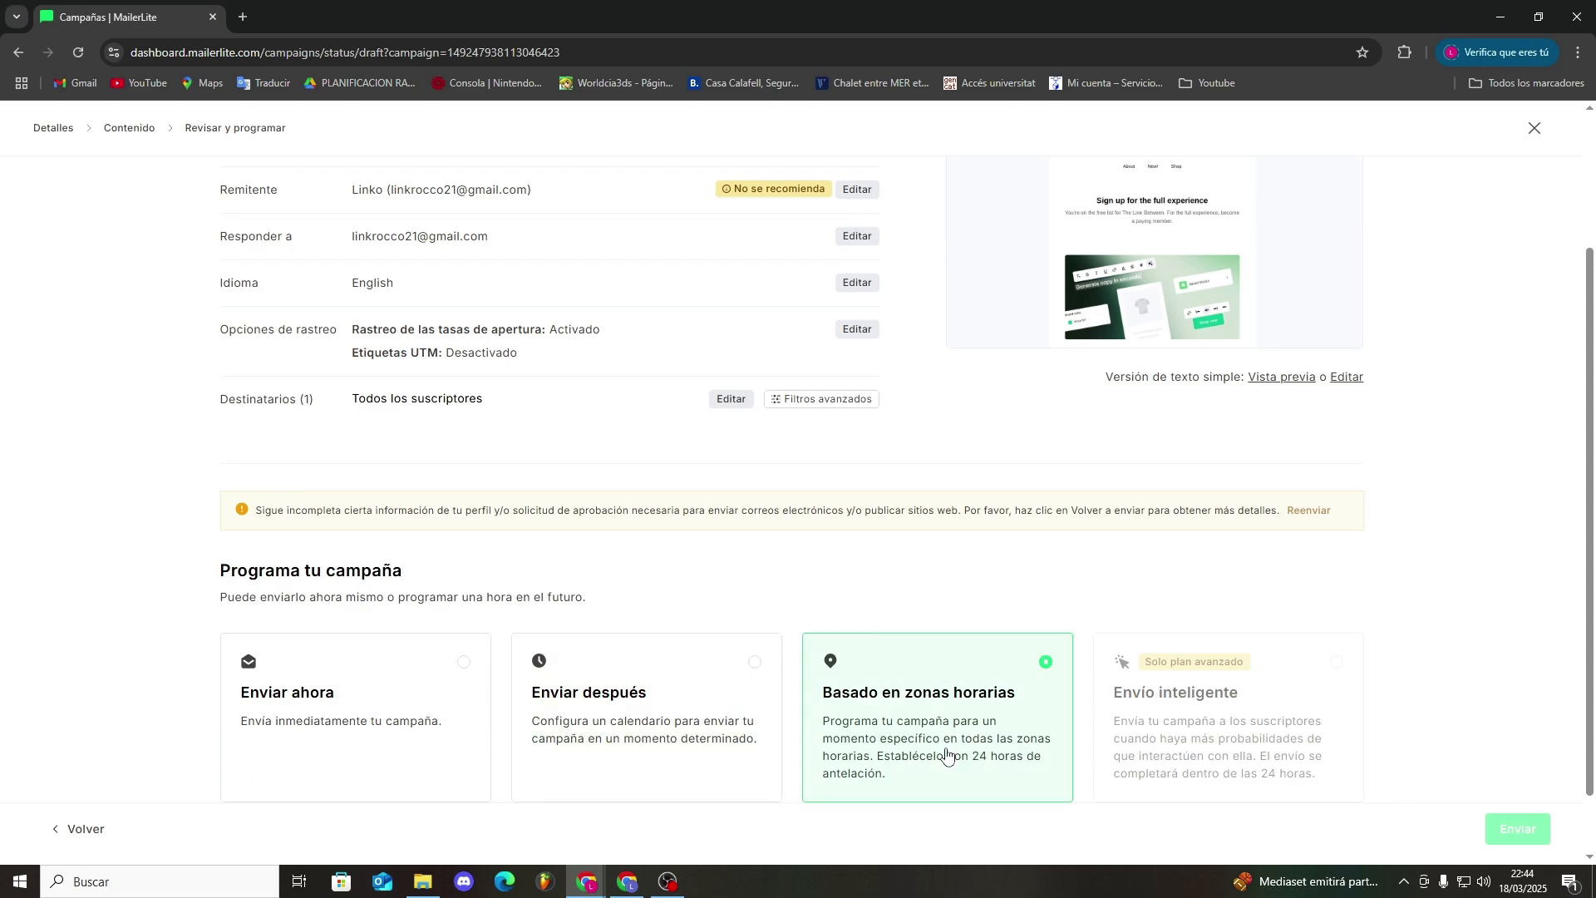